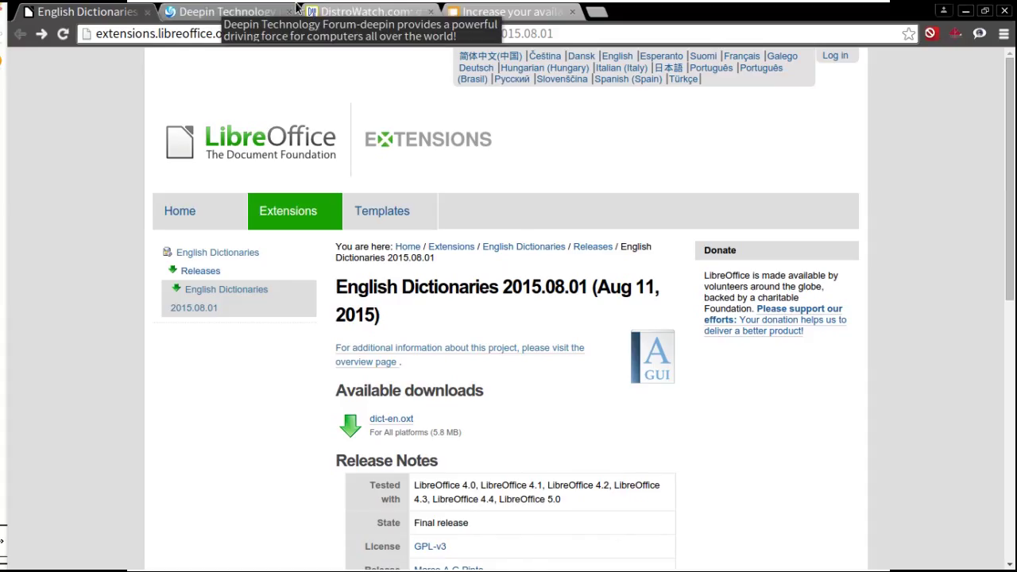
Switch to the DistroWatch tab and scroll through the deepin distribution summary table
{"action": "left_click", "coordinate": [357, 12]}
{"action": "scroll", "coordinate": [393, 273], "scroll_direction": "down", "scroll_amount": 3}
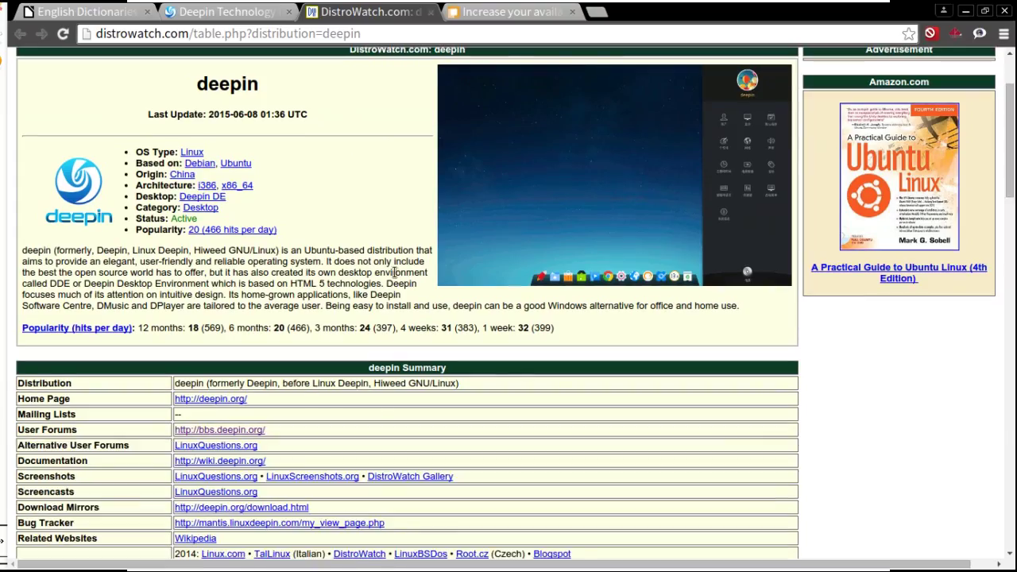
{"action": "scroll", "coordinate": [394, 273], "scroll_direction": "up", "scroll_amount": 1}
{"action": "scroll", "coordinate": [398, 273], "scroll_direction": "down", "scroll_amount": 1}
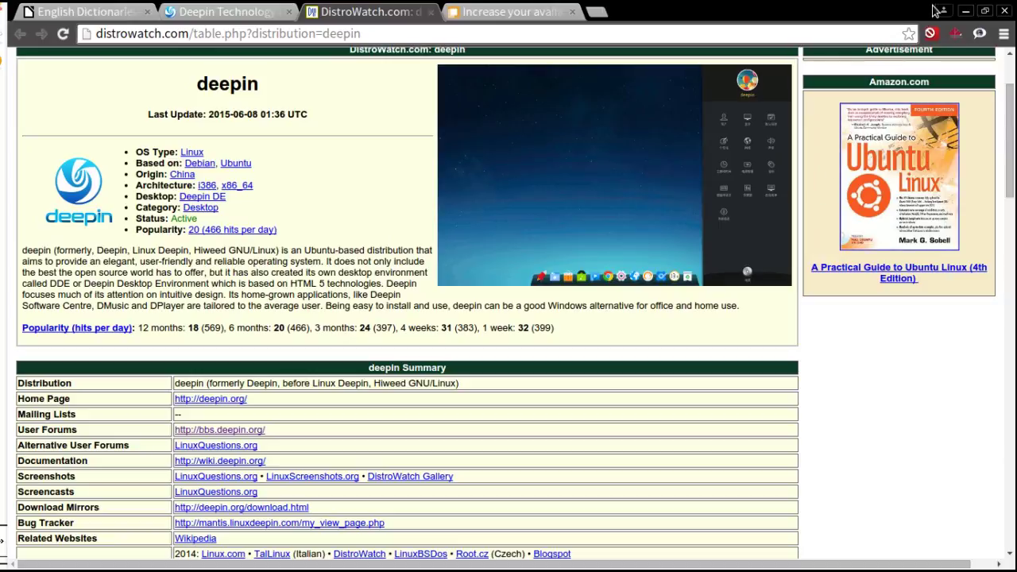
Scroll back to the top and minimize Chromium to reveal the desktop
{"action": "scroll", "coordinate": [952, 72], "scroll_direction": "up", "scroll_amount": 1}
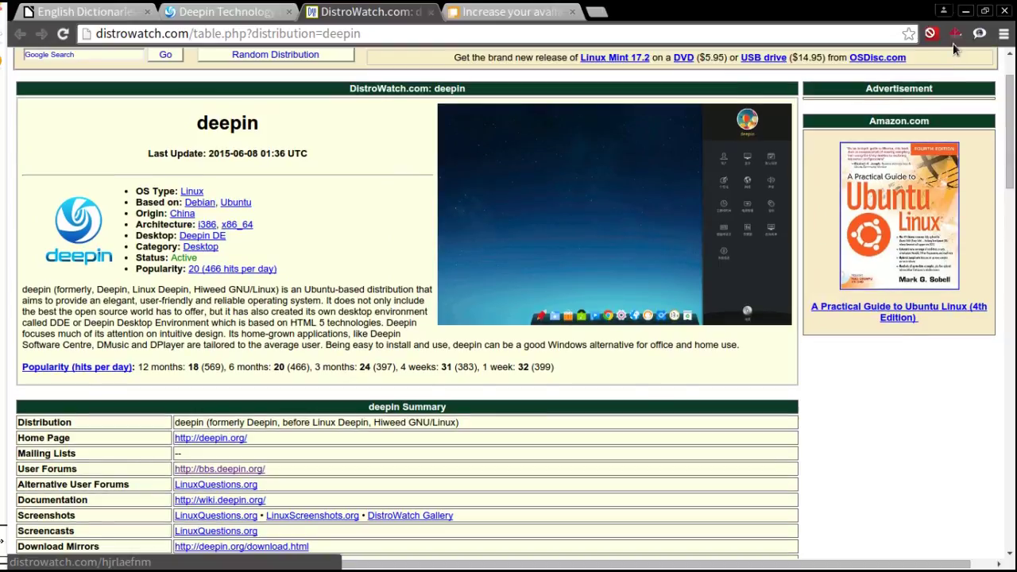
{"action": "left_click", "coordinate": [965, 11]}
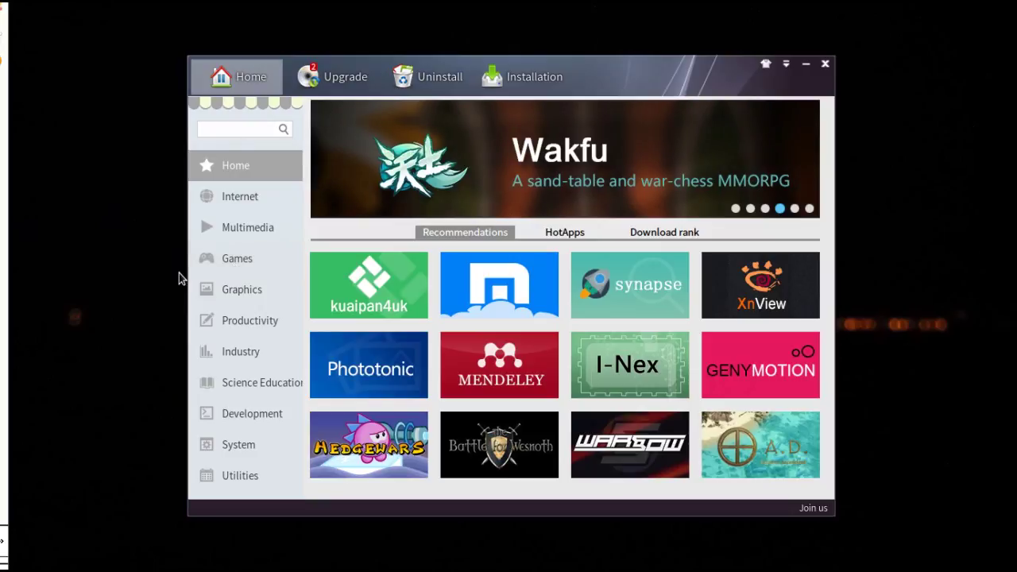
Browse the Multimedia, Internet and Games > Board games categories in the store
{"action": "left_click", "coordinate": [237, 231]}
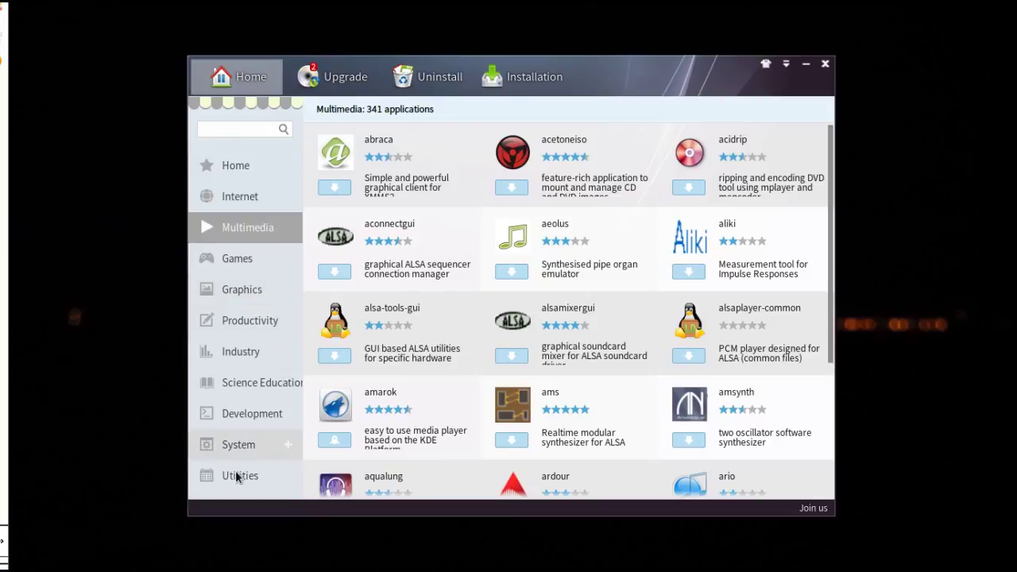
{"action": "left_click", "coordinate": [239, 450]}
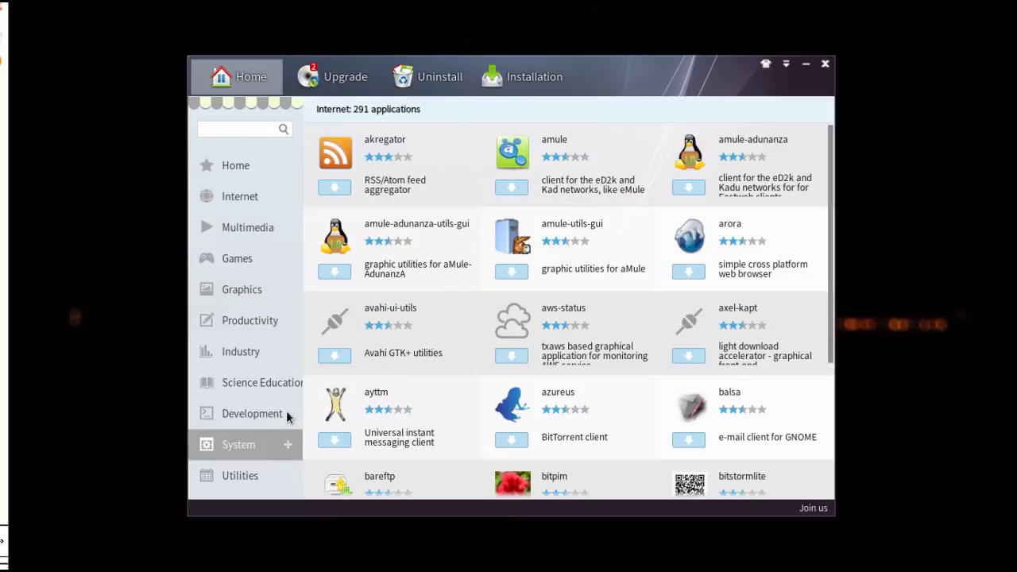
{"action": "left_click", "coordinate": [299, 259]}
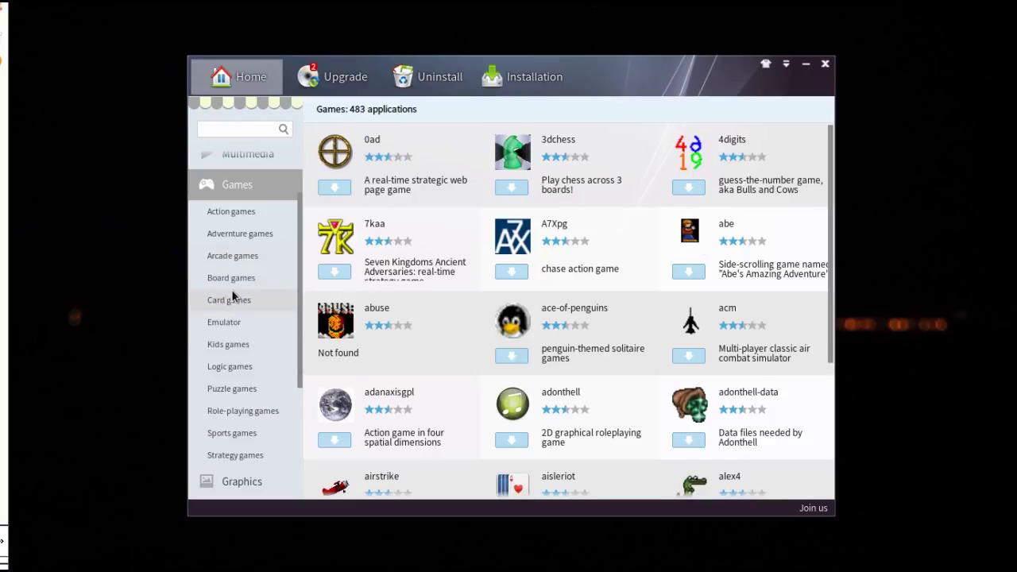
{"action": "left_click", "coordinate": [233, 283]}
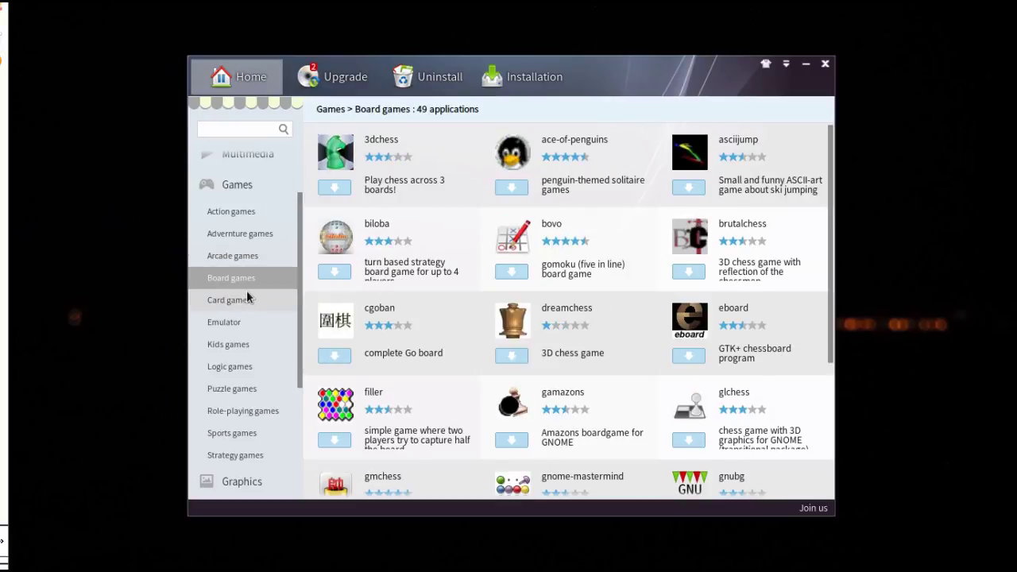
Search for audacity and open its details page
{"action": "scroll", "coordinate": [246, 206], "scroll_direction": "up", "scroll_amount": 3}
{"action": "left_click", "coordinate": [247, 131]}
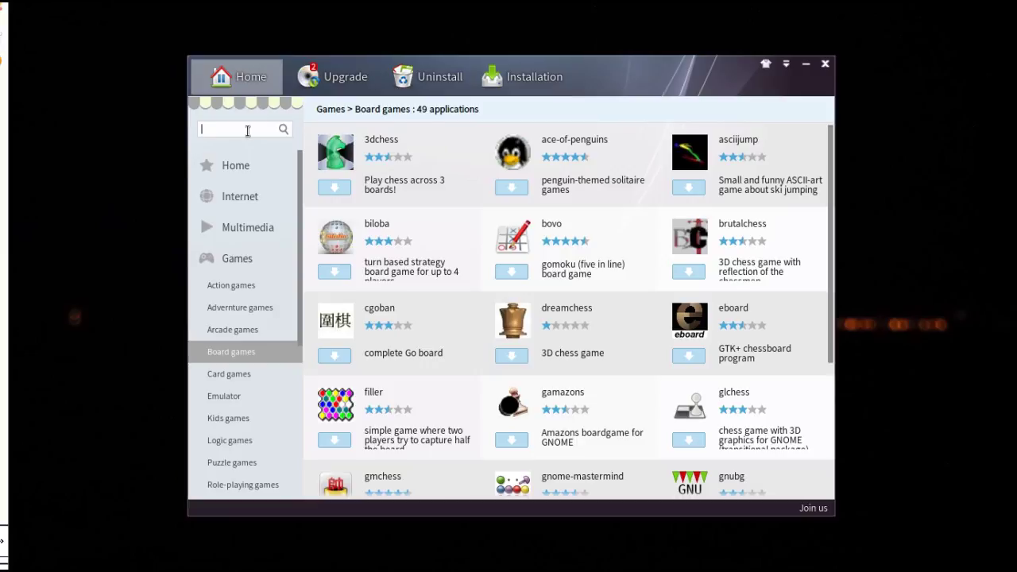
{"action": "type", "text": "audacity"}
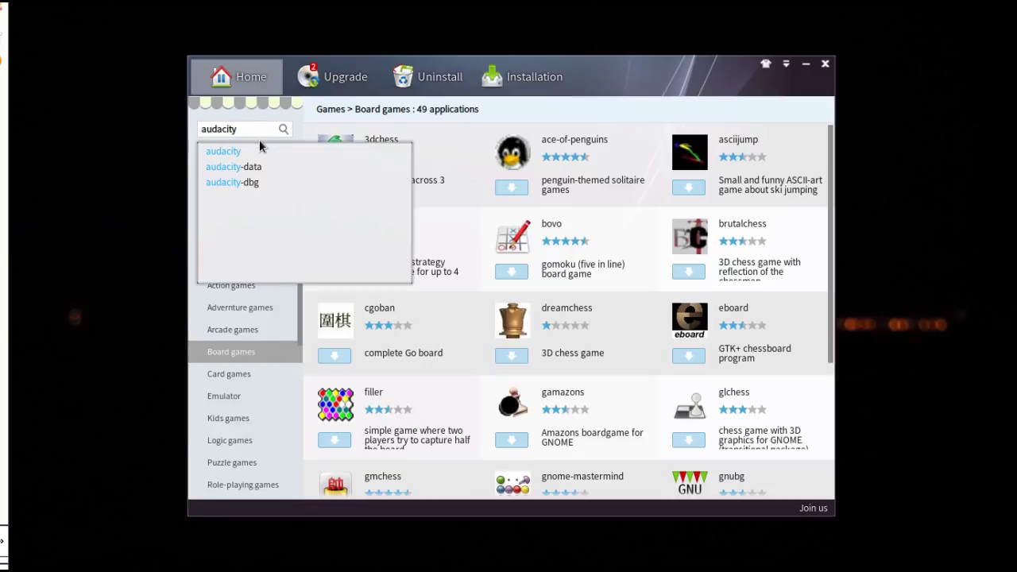
{"action": "left_click", "coordinate": [259, 148]}
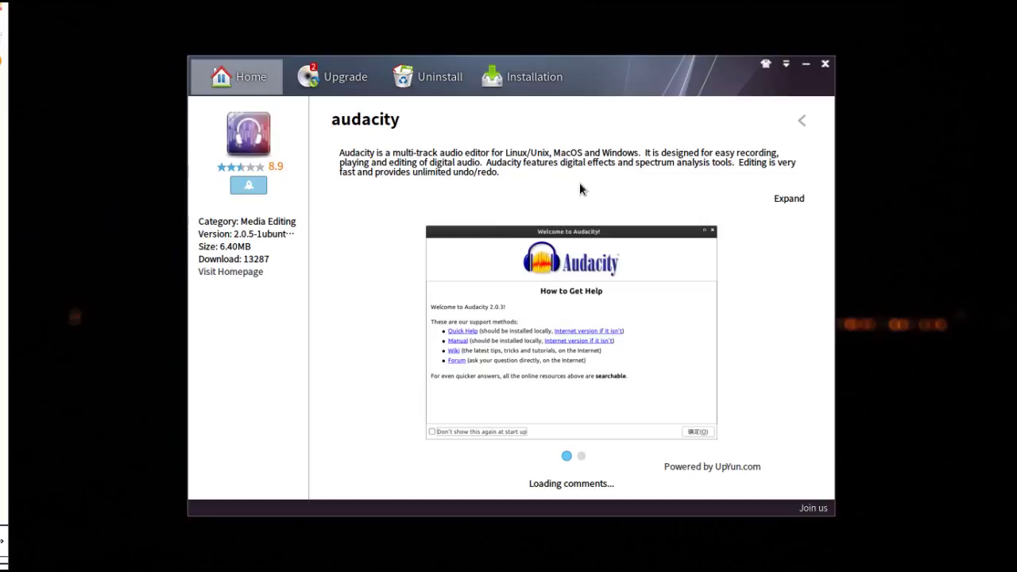
Review the Upgrade, Uninstall and Installation tabs, then open and dismiss the settings menu
{"action": "left_click", "coordinate": [334, 76]}
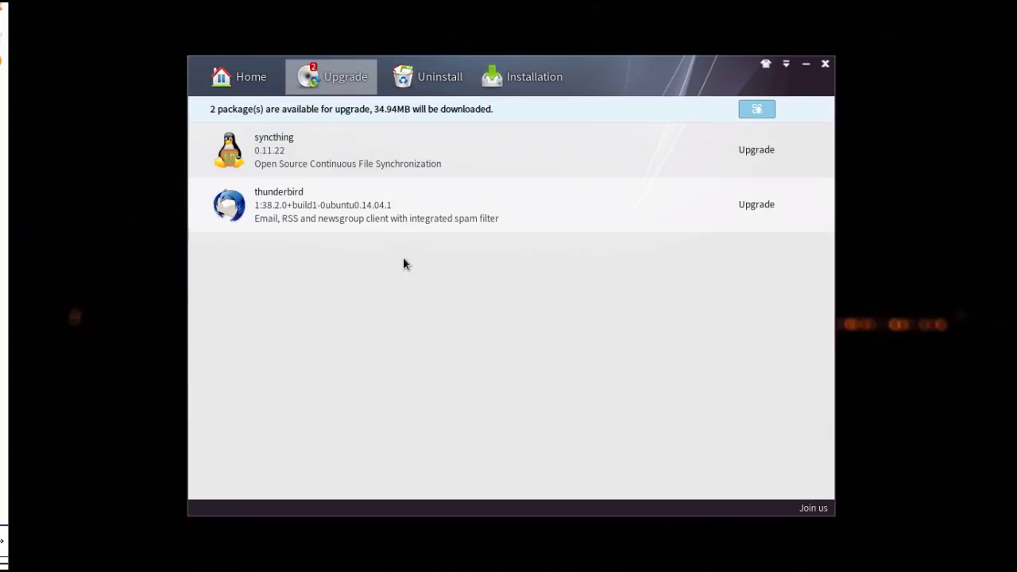
{"action": "left_click", "coordinate": [429, 76]}
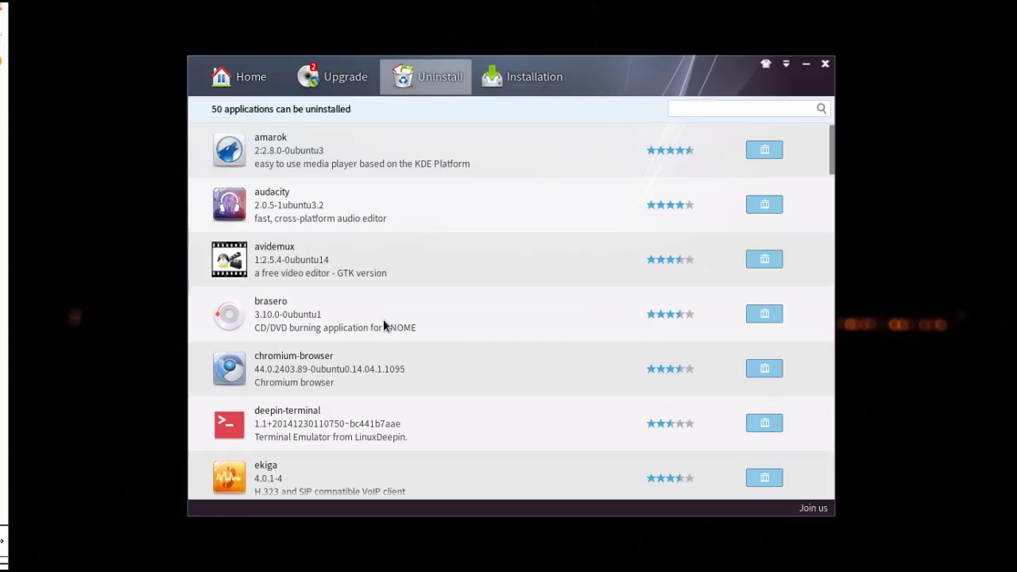
{"action": "scroll", "coordinate": [459, 386], "scroll_direction": "down", "scroll_amount": 10}
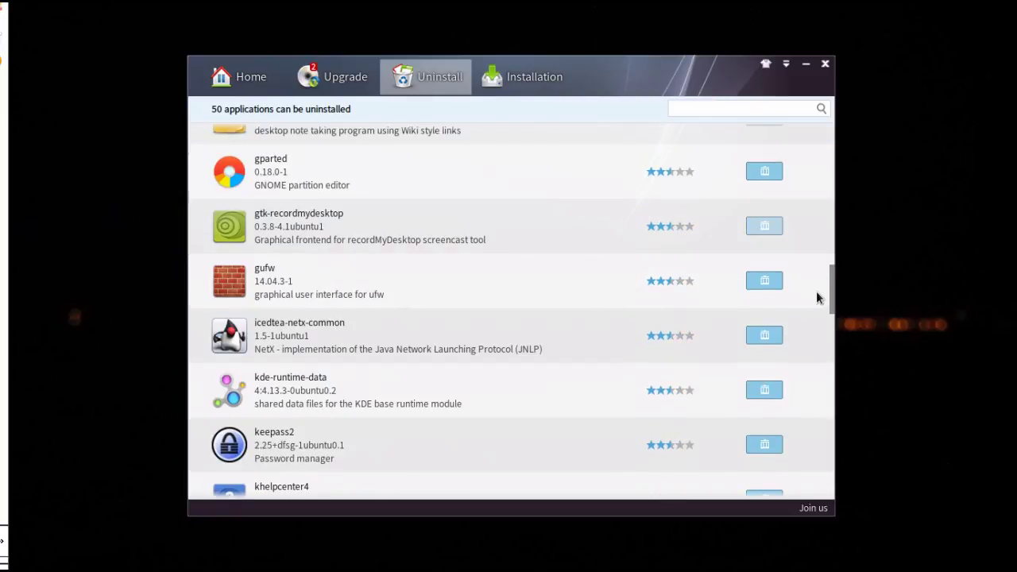
{"action": "left_click_drag", "start_coordinate": [826, 284], "coordinate": [606, 39]}
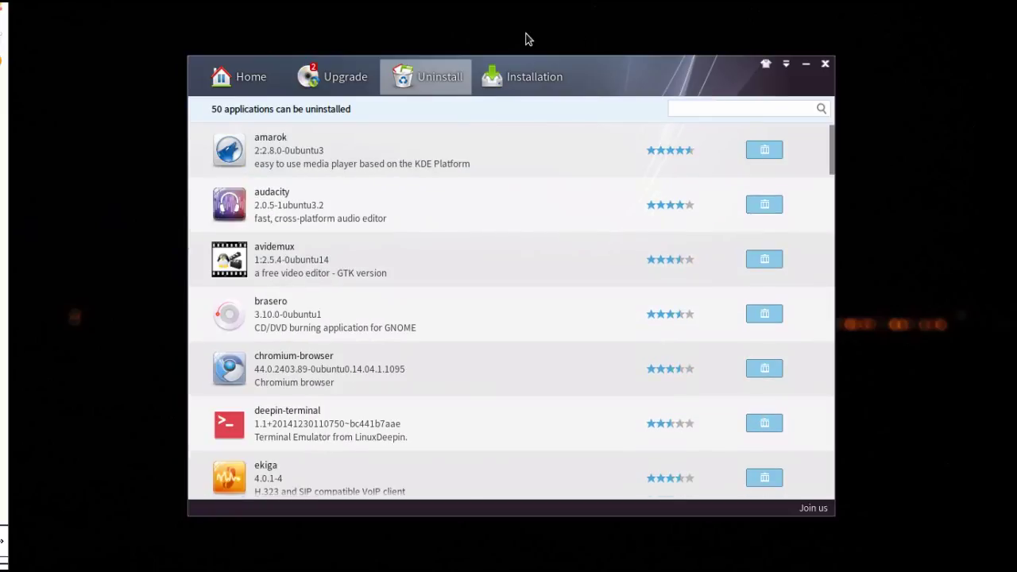
{"action": "left_click", "coordinate": [490, 65]}
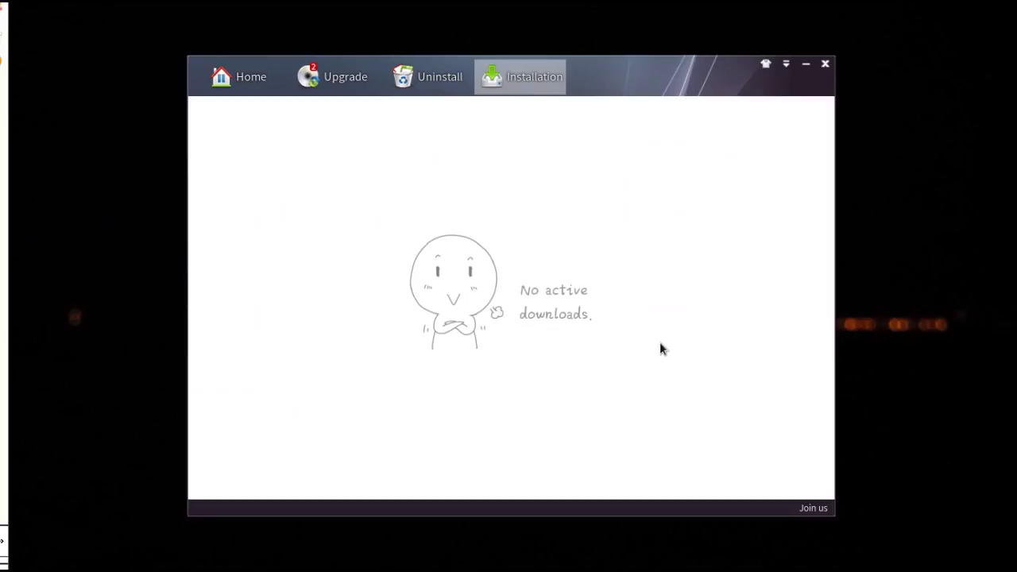
{"action": "left_click", "coordinate": [784, 65]}
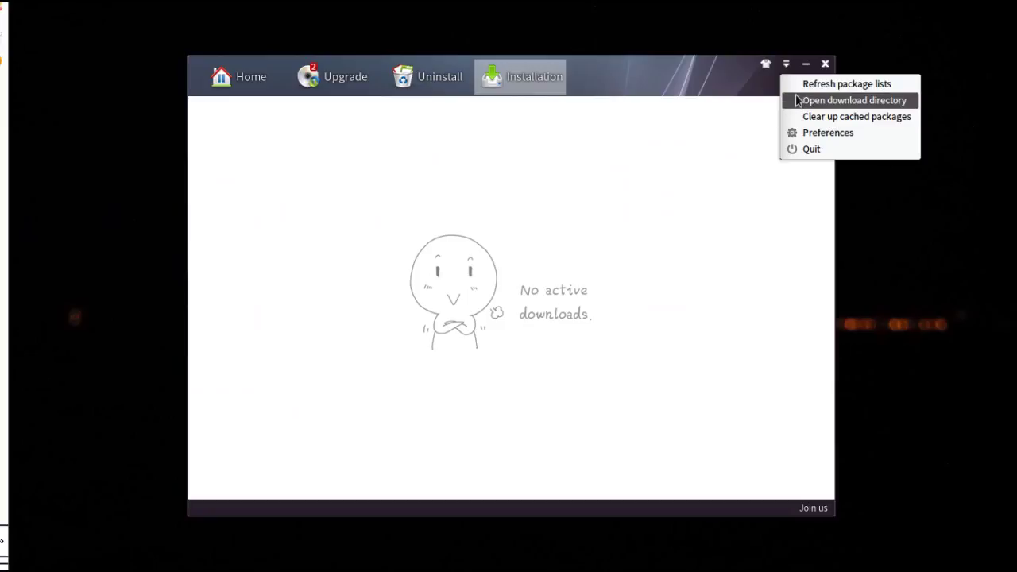
{"action": "left_click", "coordinate": [769, 71]}
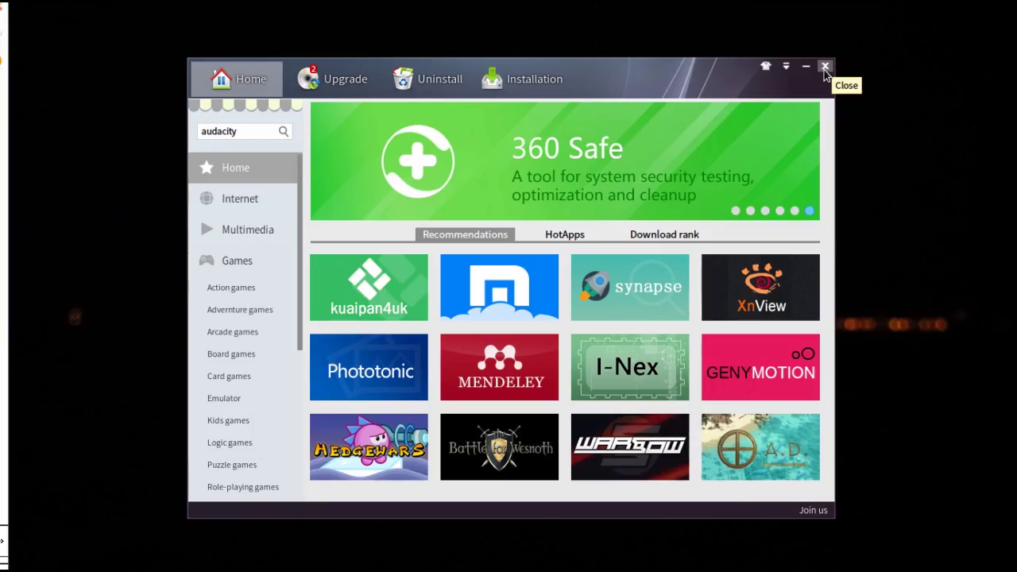
Close Deepin Store with the X button in its title bar
{"action": "left_click", "coordinate": [824, 68]}
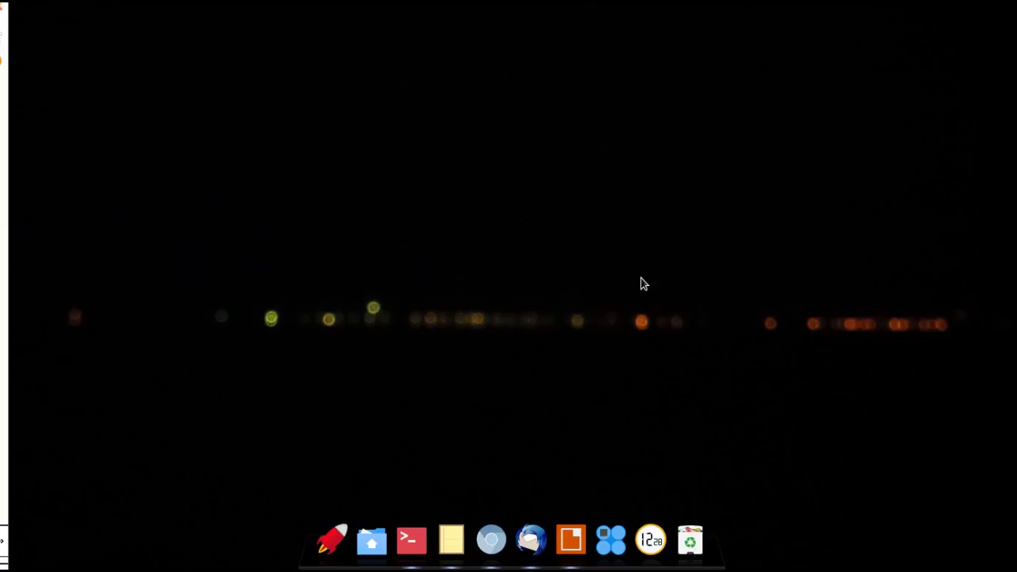
{"action": "left_click", "coordinate": [421, 545]}
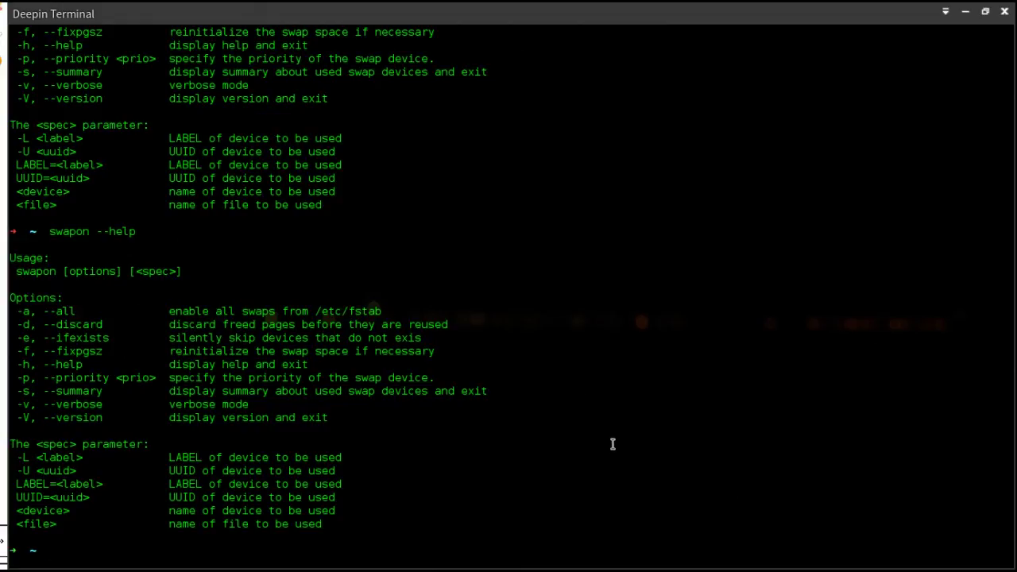
{"action": "type", "text": "ufw --help"}
{"action": "key", "text": "Return"}
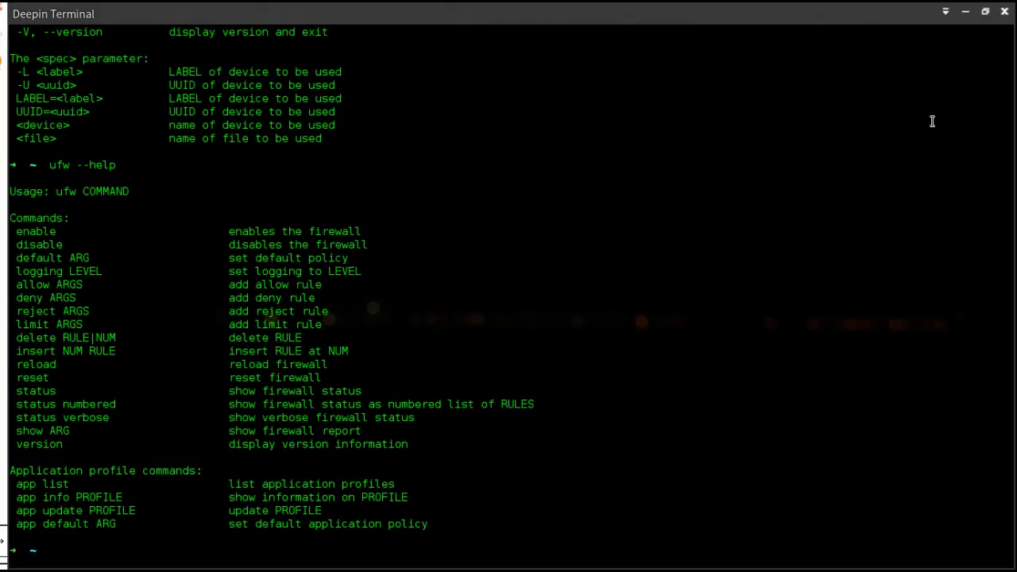
{"action": "left_click", "coordinate": [1004, 11]}
{"action": "key", "text": "super"}
{"action": "left_click", "coordinate": [589, 83]}
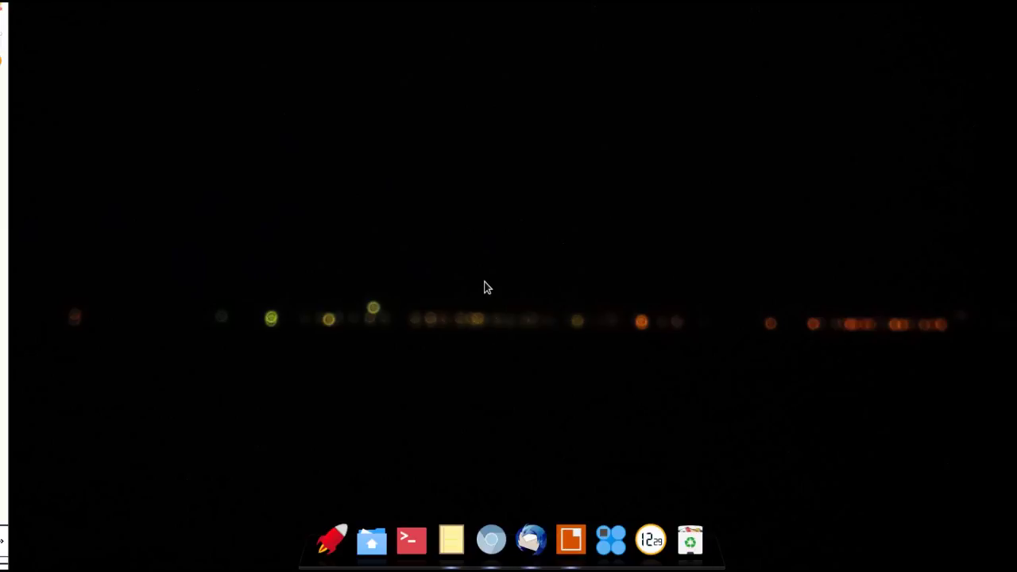
Close the Control Center panel and toggle the launcher open and shut with Super
{"action": "mouse_move", "coordinate": [1015, 570]}
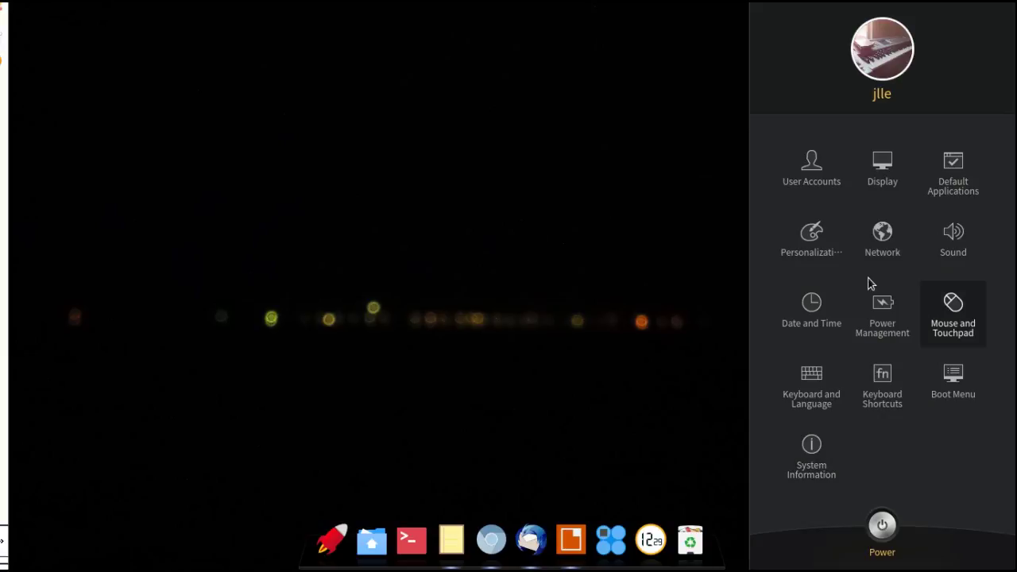
{"action": "left_click", "coordinate": [429, 267]}
{"action": "key", "text": "super"}
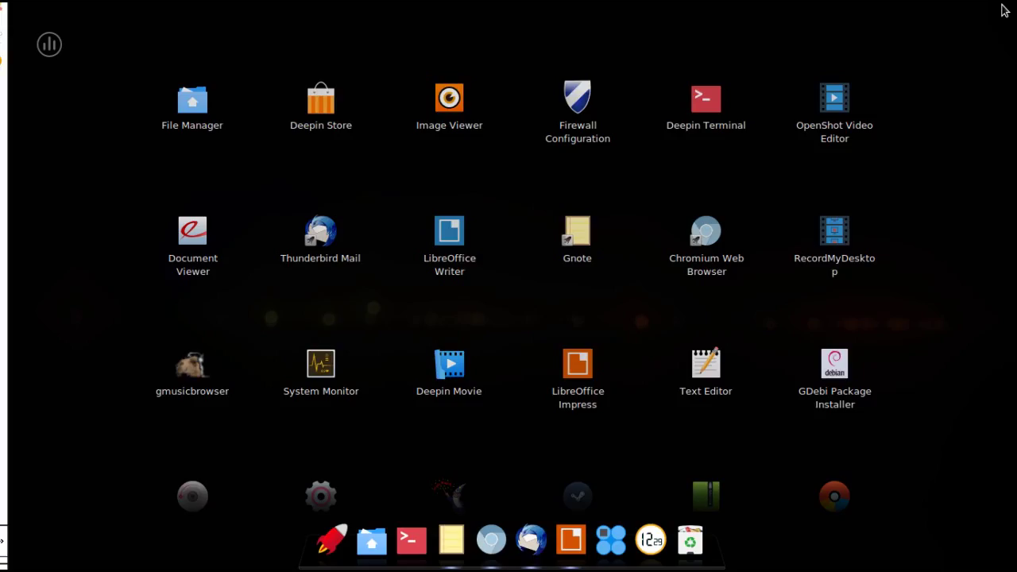
{"action": "key", "text": "super"}
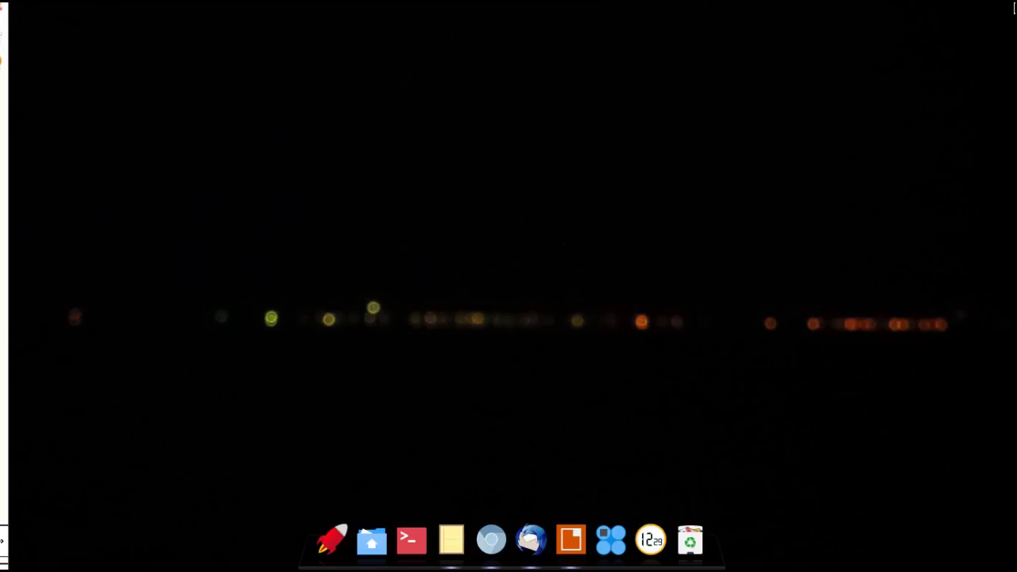
Launch Control Center by searching 'control' in the launcher, then close the launcher
{"action": "key", "text": "super"}
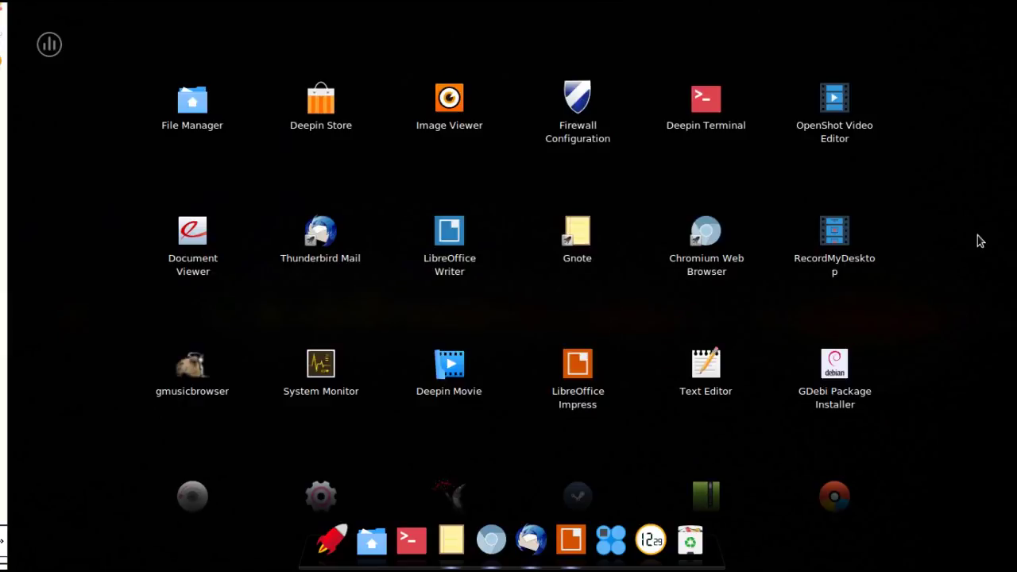
{"action": "scroll", "coordinate": [914, 294], "scroll_direction": "down", "scroll_amount": 3}
{"action": "type", "text": "control"}
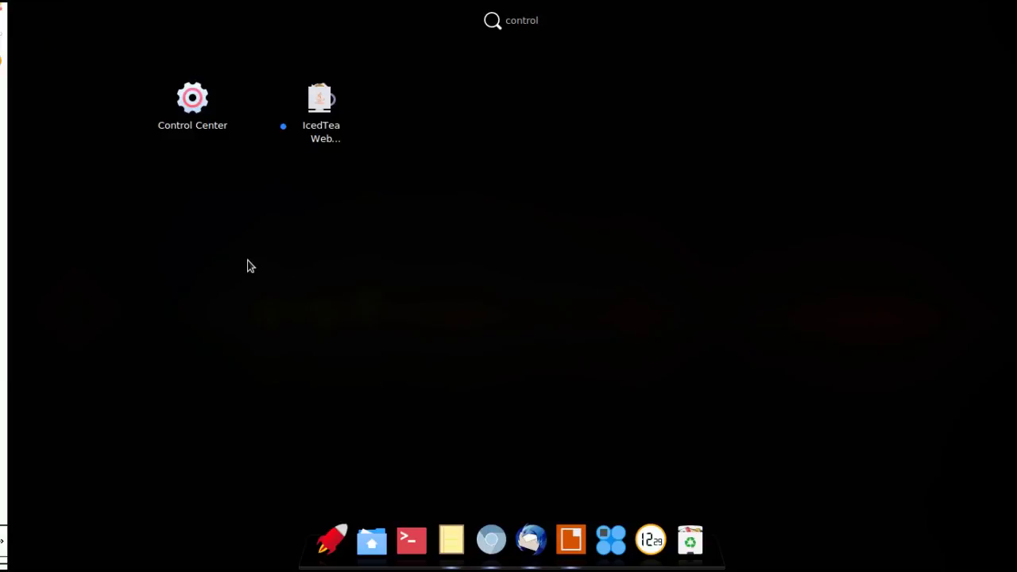
{"action": "key", "text": "Return"}
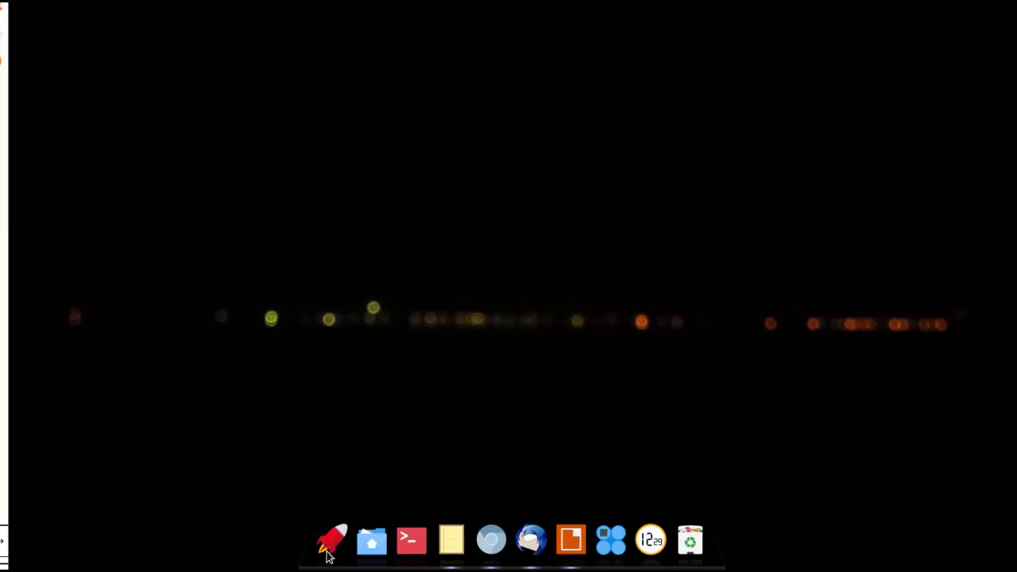
{"action": "left_click", "coordinate": [326, 548]}
{"action": "left_click", "coordinate": [503, 225]}
Show Corner navigation from the desktop menu, revealing the bottom-right corner's Control Center option
{"action": "right_click", "coordinate": [511, 189]}
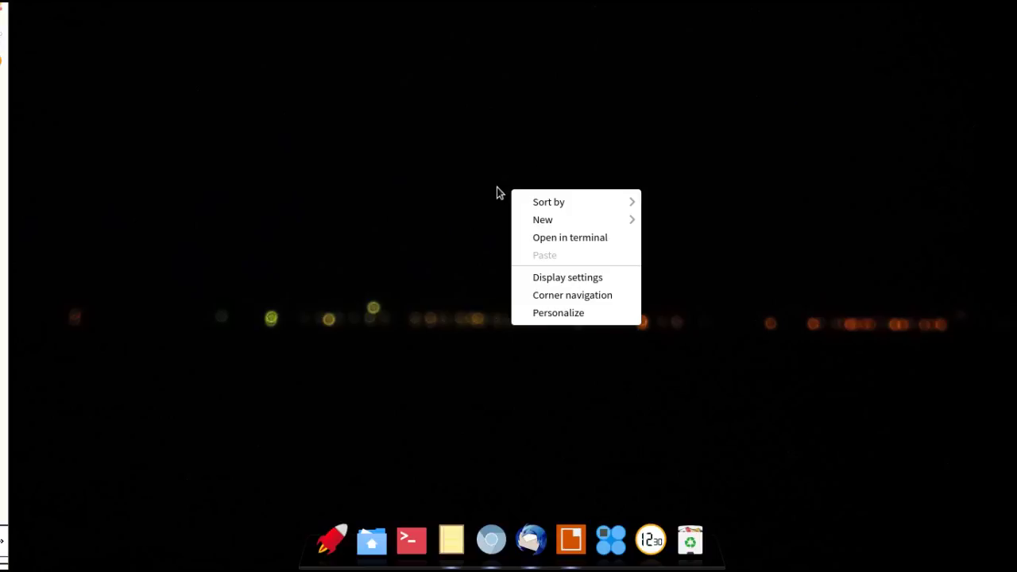
{"action": "left_click", "coordinate": [526, 294]}
{"action": "mouse_move", "coordinate": [971, 551]}
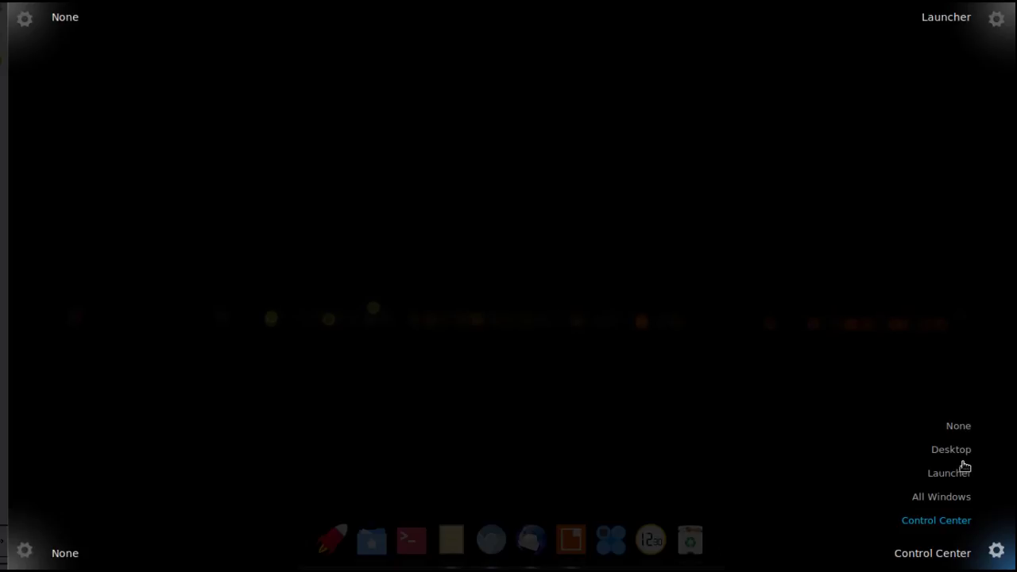
Glance at the desktop's Sort by menu, then browse the dock's mode and hide options
{"action": "right_click", "coordinate": [543, 204]}
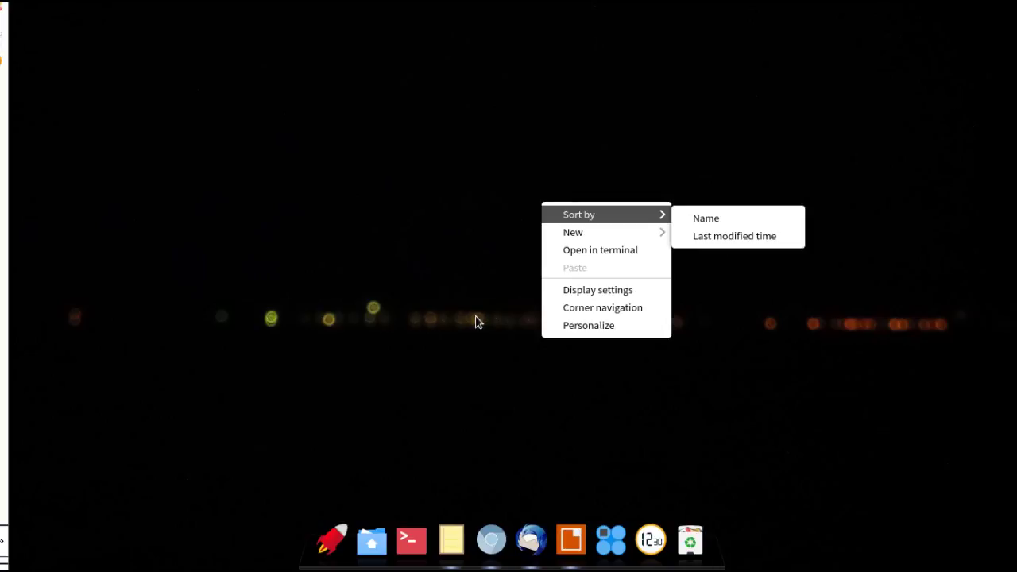
{"action": "left_click", "coordinate": [451, 360]}
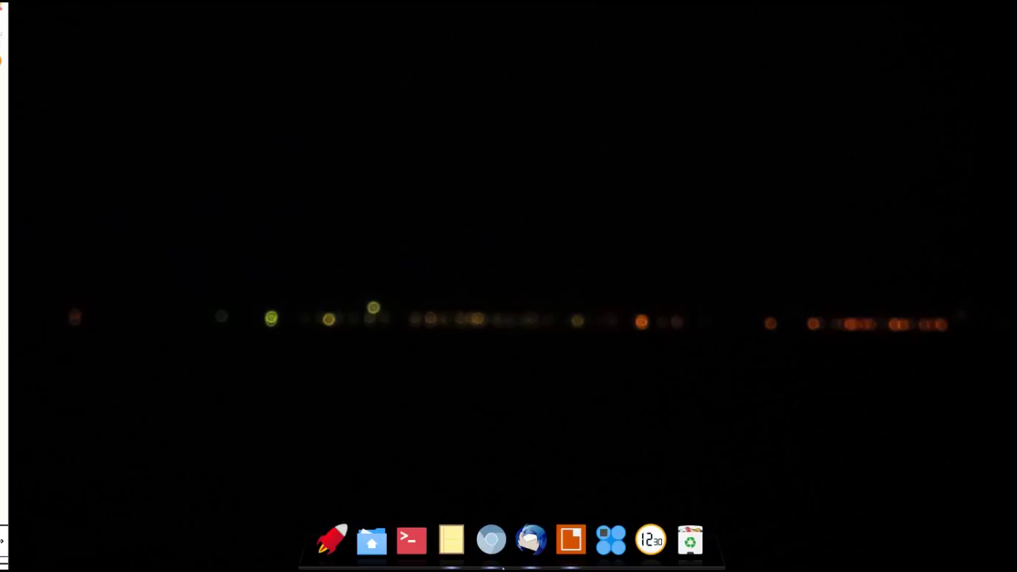
{"action": "right_click", "coordinate": [513, 566]}
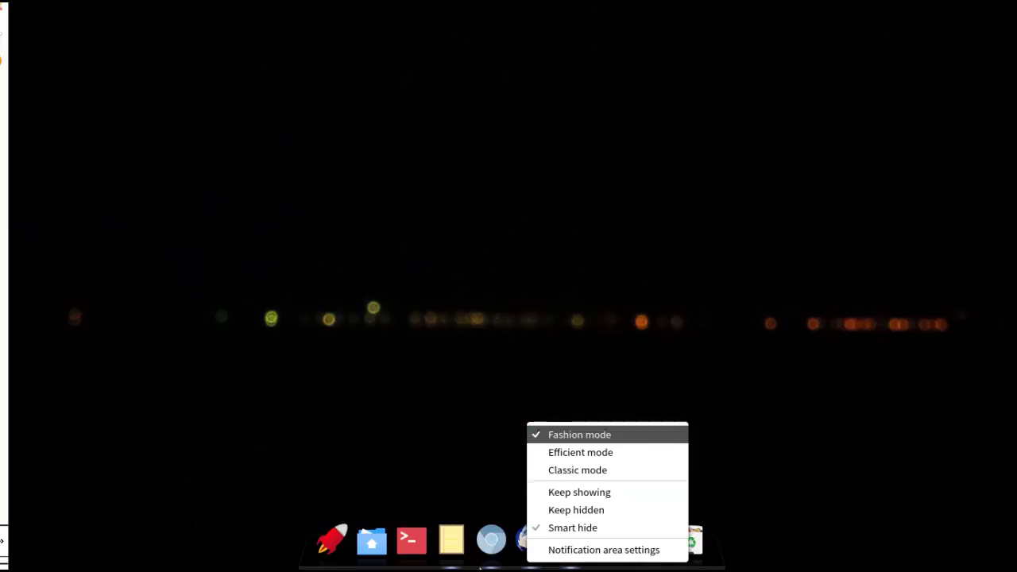
{"action": "left_click", "coordinate": [506, 564]}
{"action": "right_click", "coordinate": [506, 564]}
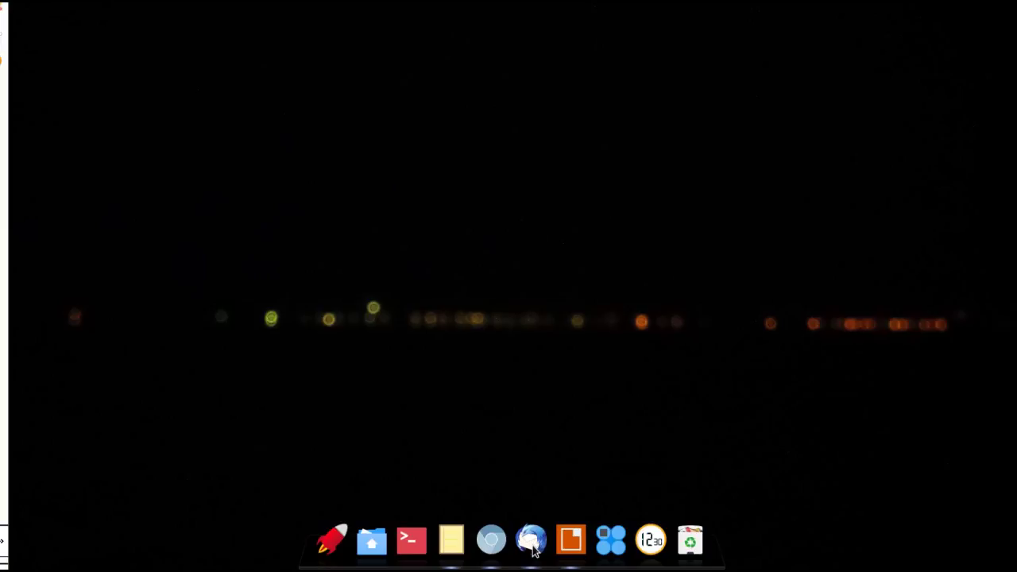
{"action": "right_click", "coordinate": [516, 555]}
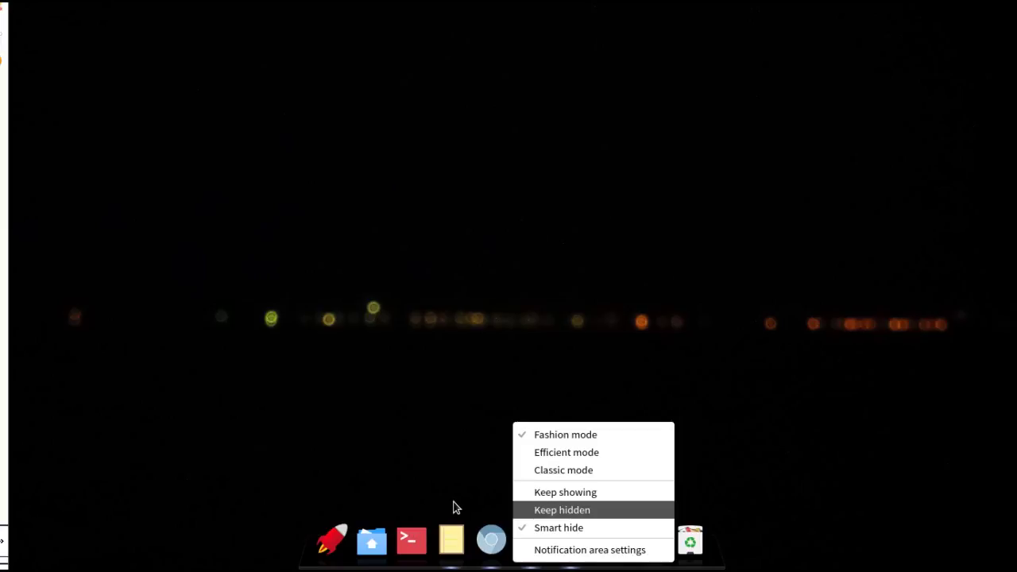
{"action": "left_click", "coordinate": [562, 452]}
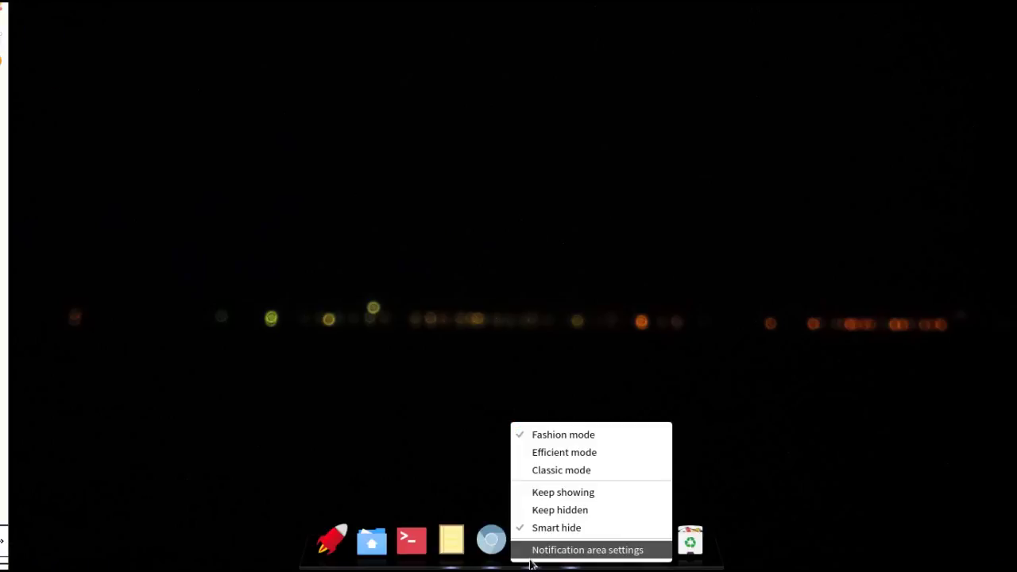
Open and close notification area settings, preview dock items, then bring up Control Center's Display page
{"action": "left_click", "coordinate": [531, 553]}
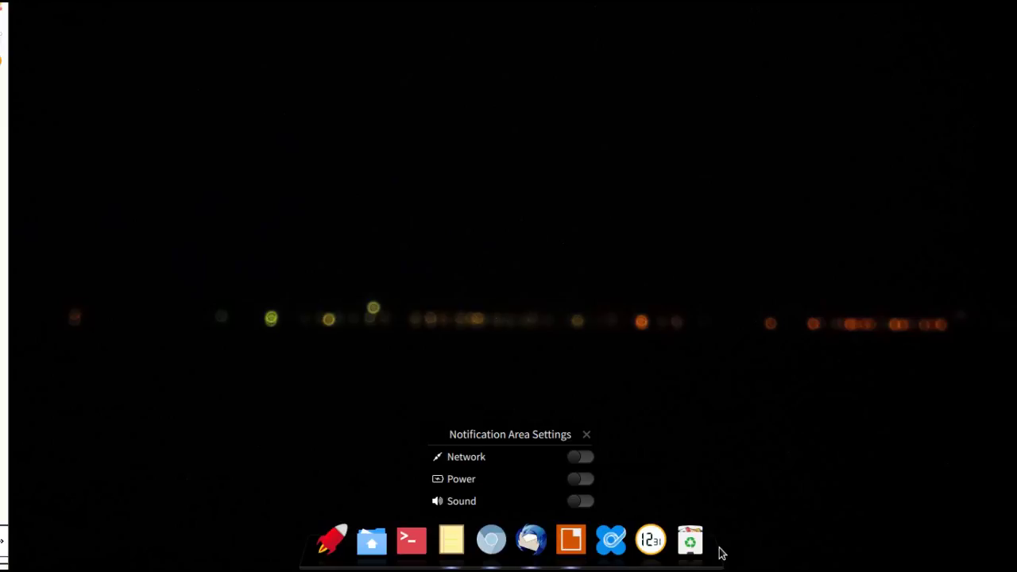
{"action": "left_click", "coordinate": [623, 291]}
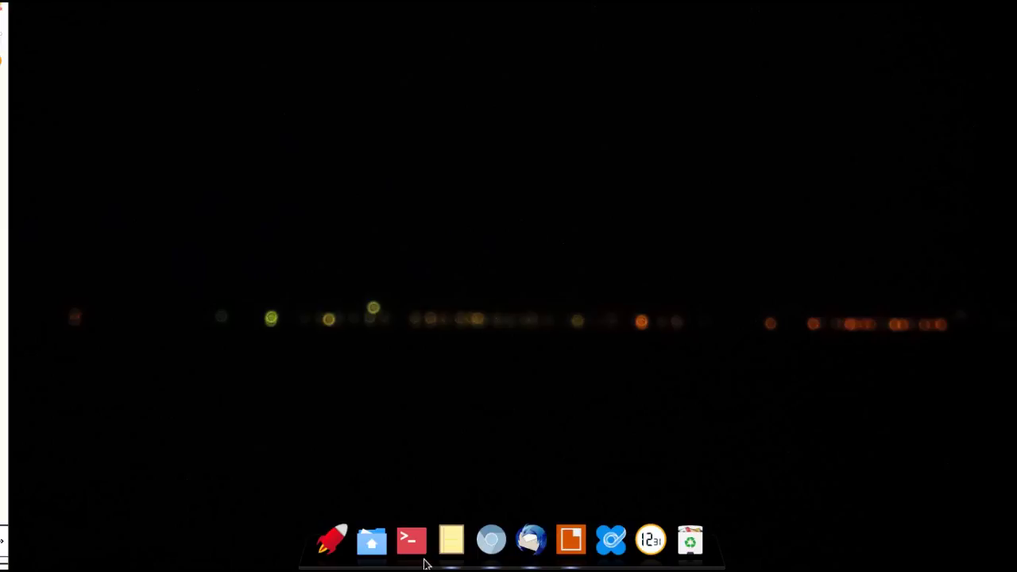
{"action": "mouse_move", "coordinate": [544, 550]}
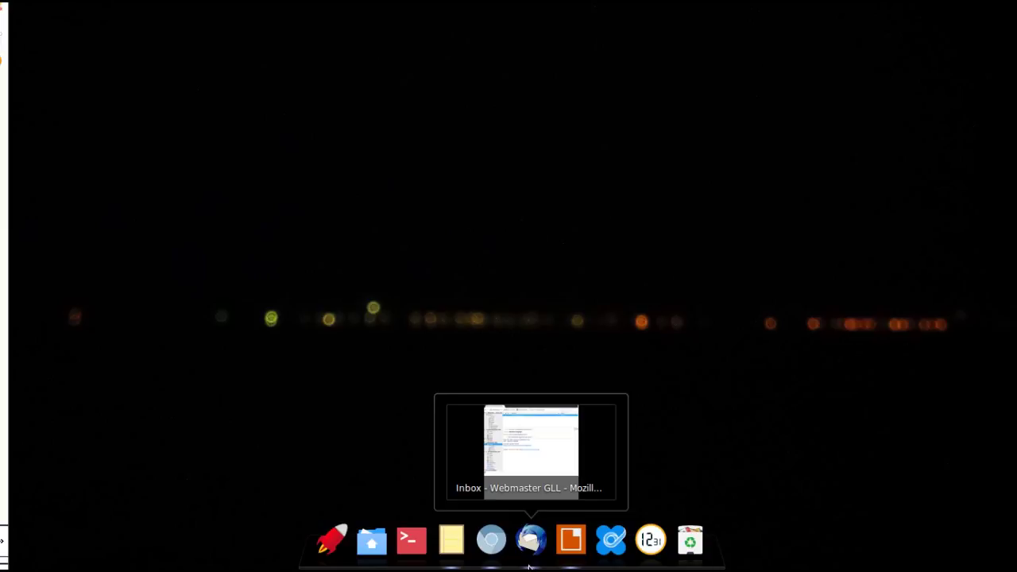
{"action": "mouse_move", "coordinate": [494, 549]}
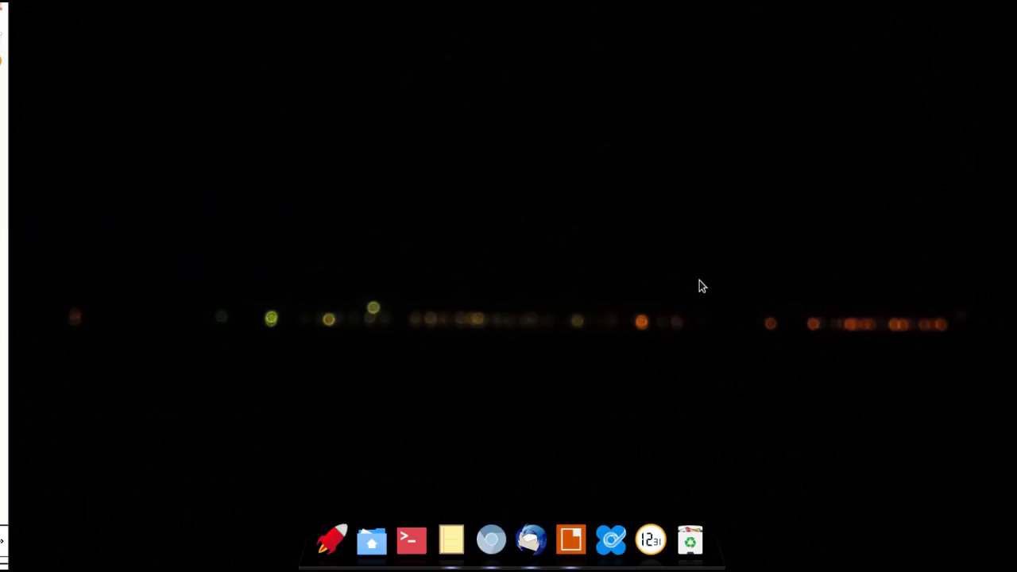
{"action": "mouse_move", "coordinate": [1003, 334]}
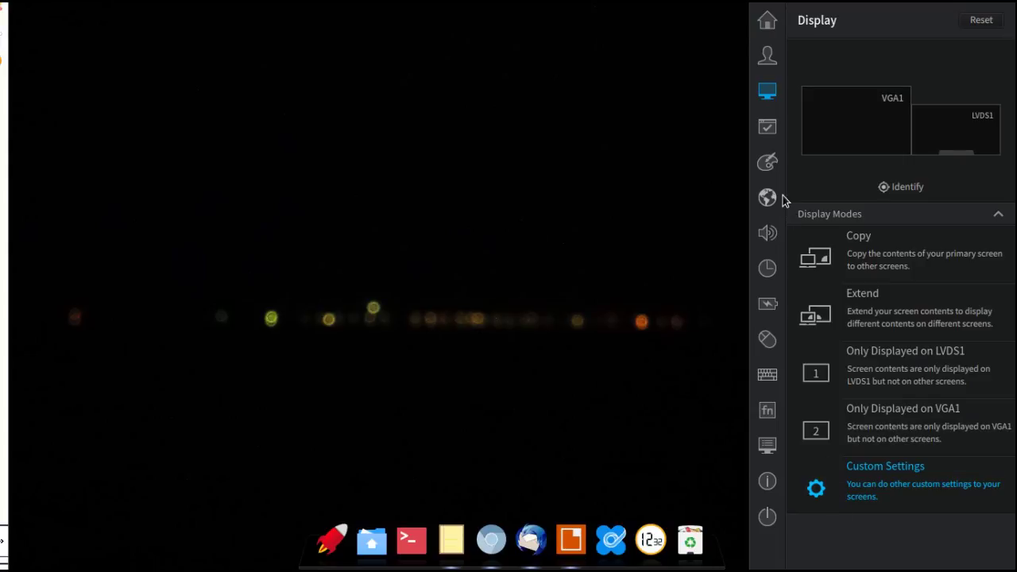
Tour User Accounts, Display, Default Applications, Personalization and Network pages, ending on Sound
{"action": "left_click", "coordinate": [766, 55]}
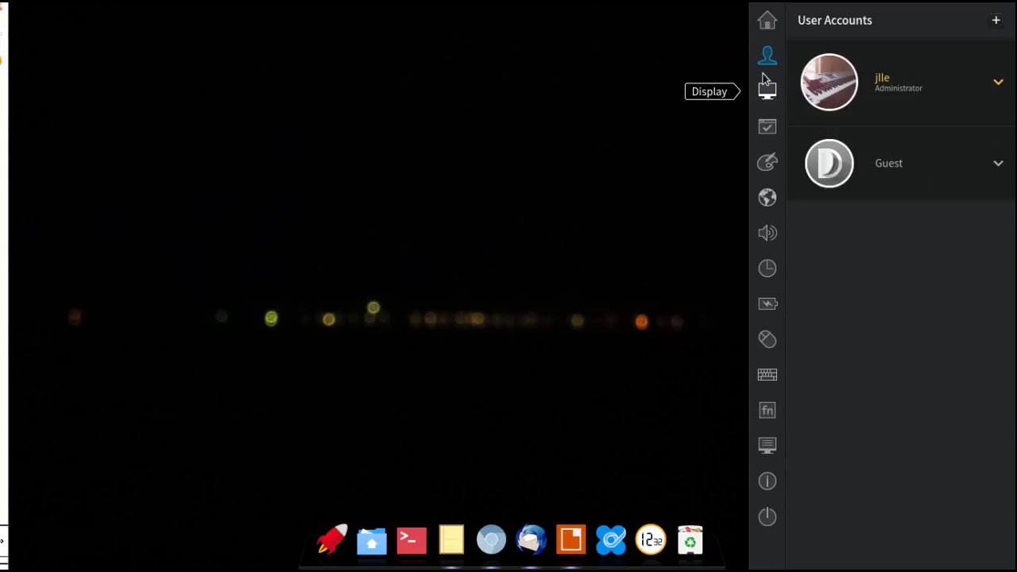
{"action": "left_click", "coordinate": [767, 90]}
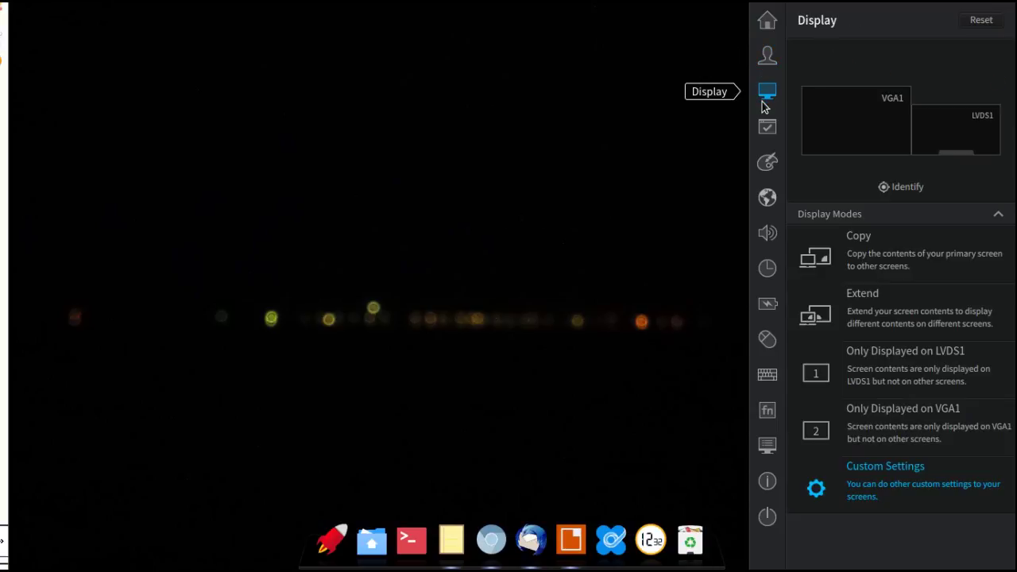
{"action": "left_click", "coordinate": [764, 123]}
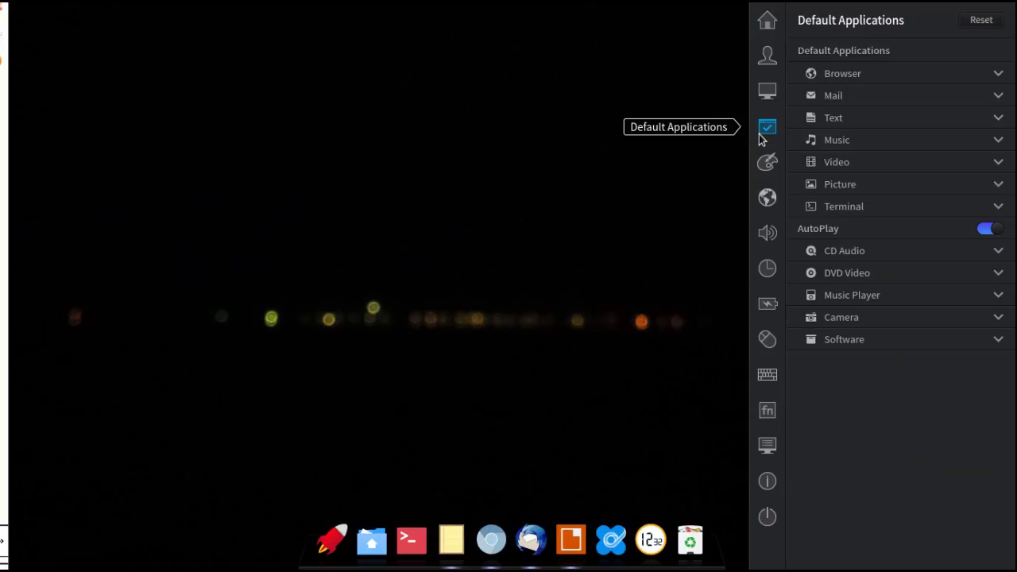
{"action": "left_click", "coordinate": [760, 157]}
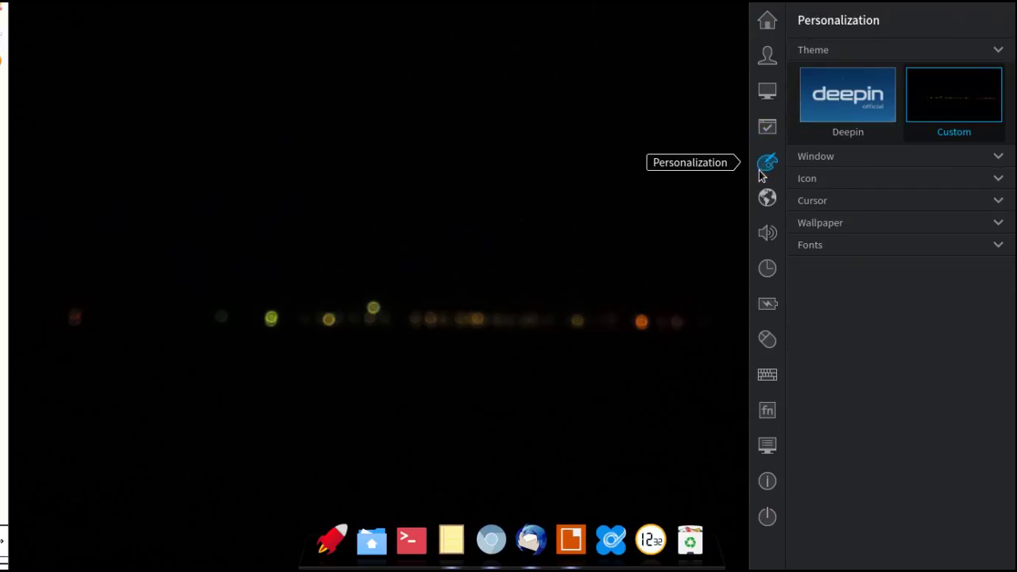
{"action": "left_click", "coordinate": [822, 200]}
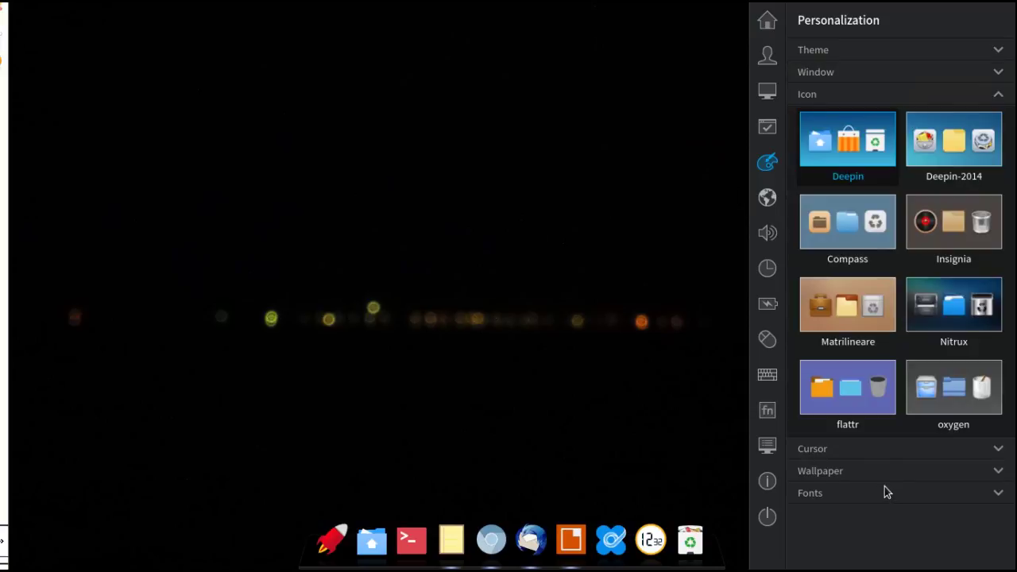
{"action": "left_click", "coordinate": [884, 471]}
{"action": "left_click", "coordinate": [766, 197]}
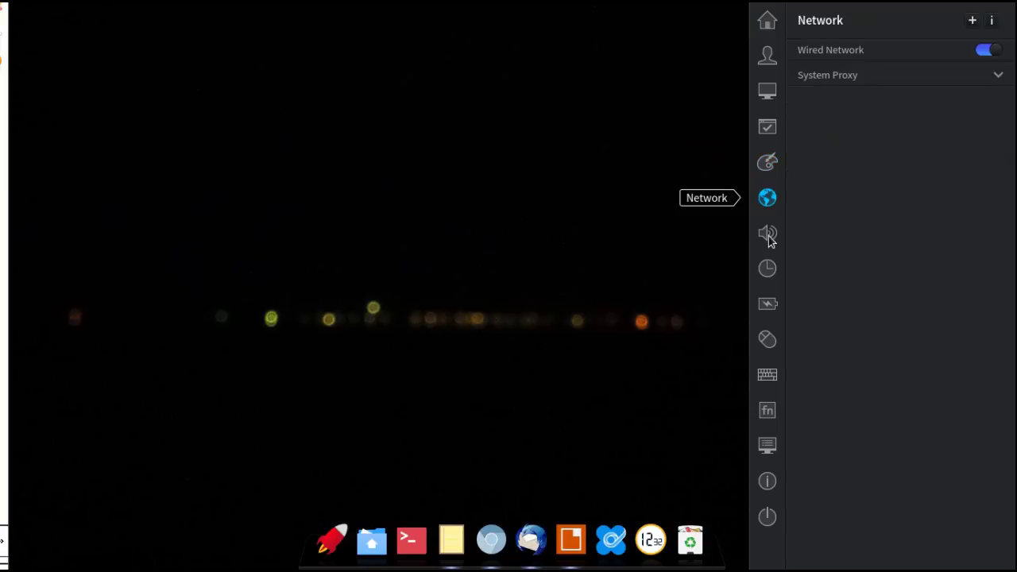
{"action": "left_click", "coordinate": [768, 236]}
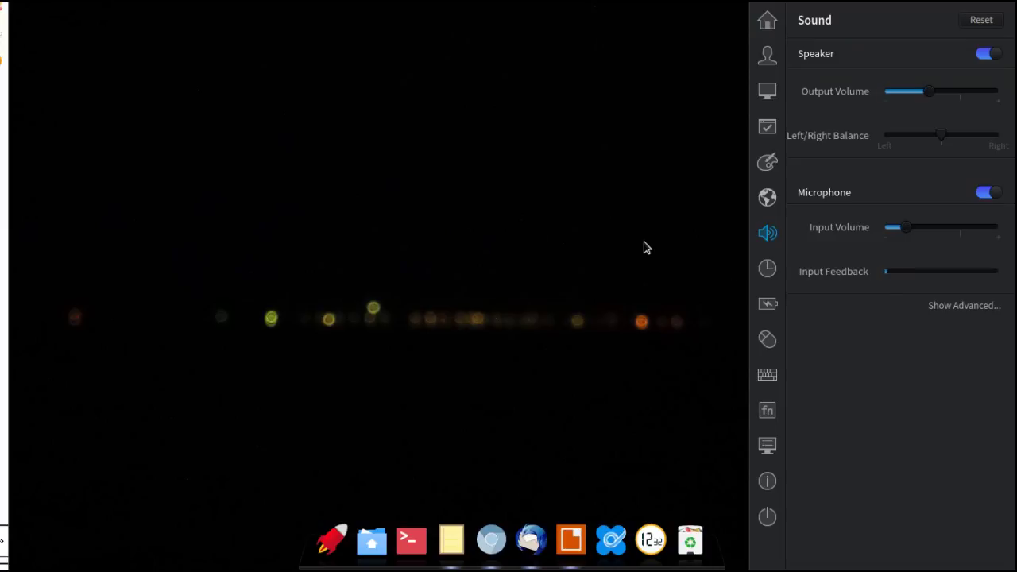
Reveal the advanced sound options and scroll through the Speakers, Internal Microphone and Built-in Audio Analog Stereo lists
{"action": "left_click", "coordinate": [963, 305]}
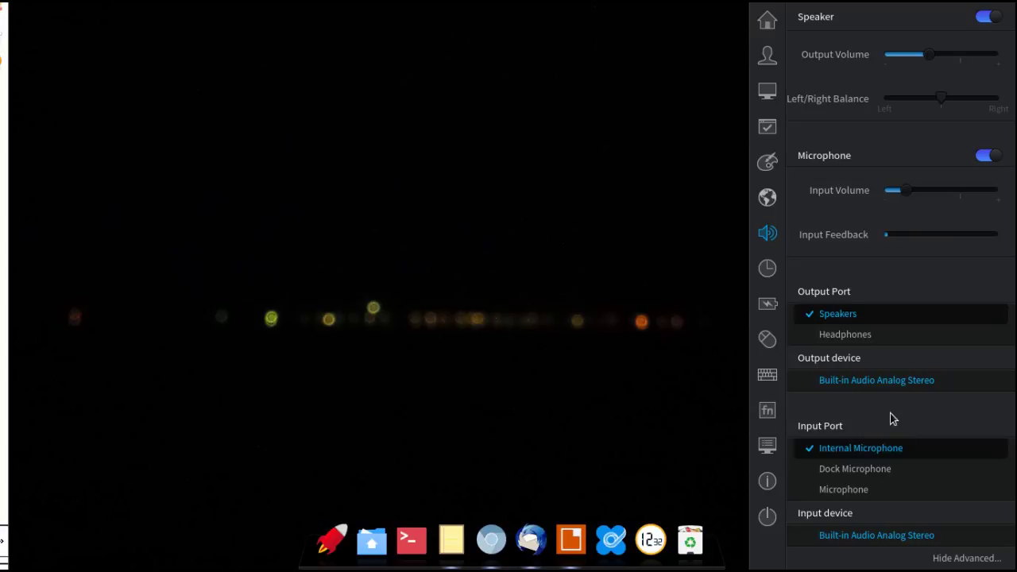
{"action": "scroll", "coordinate": [891, 418], "scroll_direction": "up", "scroll_amount": 1}
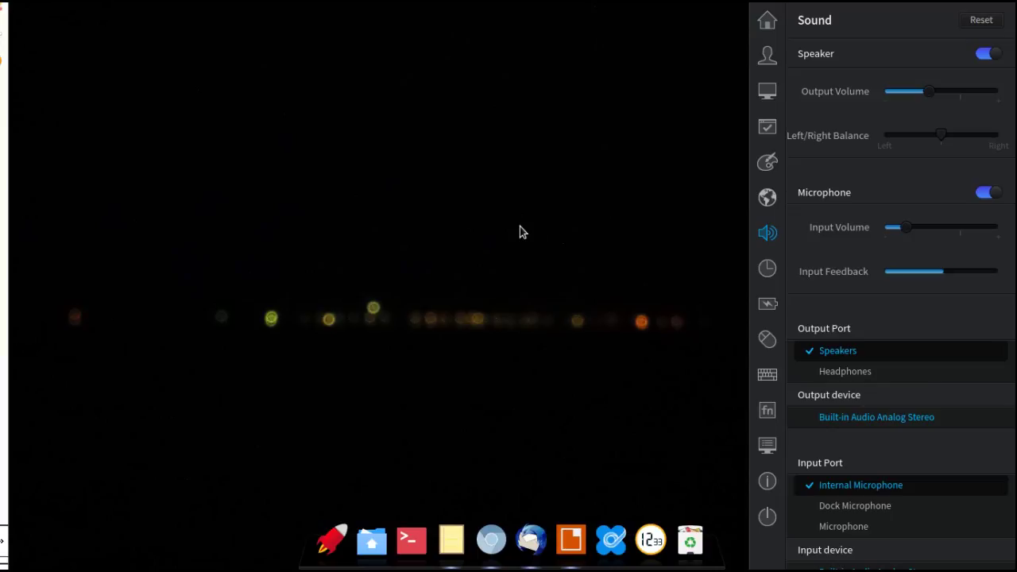
{"action": "scroll", "coordinate": [855, 413], "scroll_direction": "down", "scroll_amount": 1}
{"action": "scroll", "coordinate": [856, 413], "scroll_direction": "up", "scroll_amount": 1}
{"action": "scroll", "coordinate": [874, 476], "scroll_direction": "down", "scroll_amount": 1}
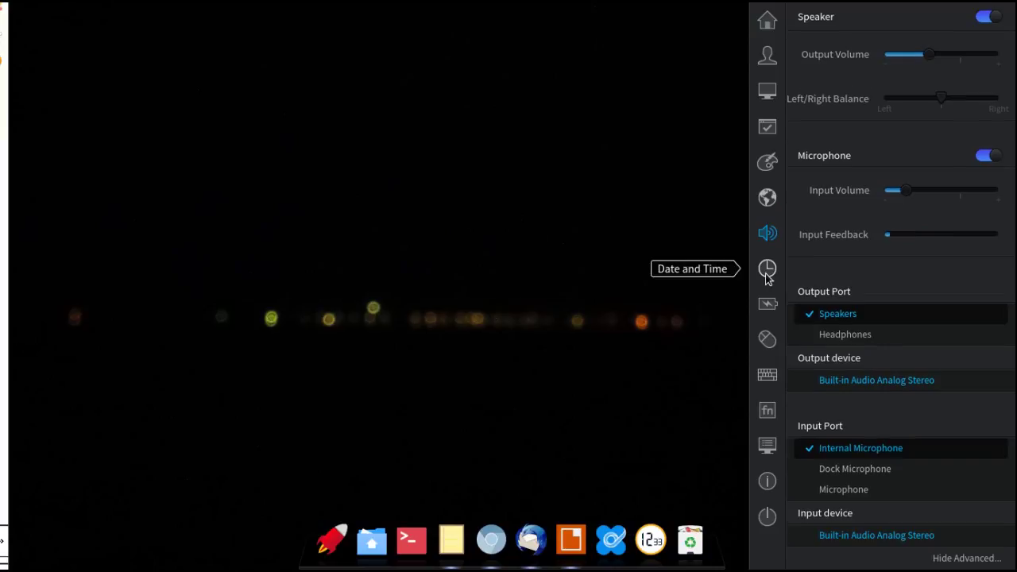
Visit Date and Time, Power Management, Mouse and Touchpad, Keyboard and Language, Keyboard Shortcuts, then Boot Menu
{"action": "left_click", "coordinate": [765, 274]}
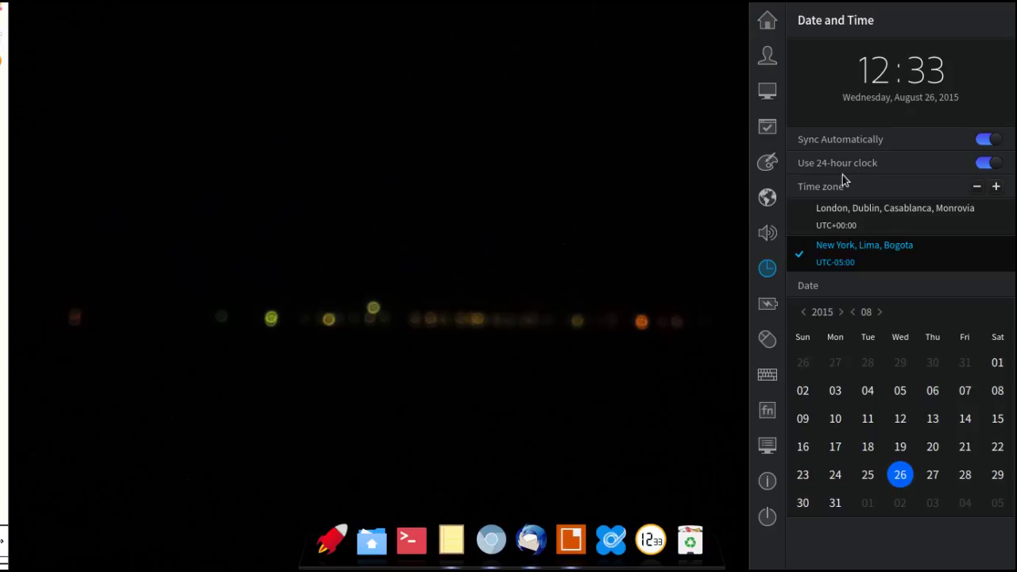
{"action": "left_click", "coordinate": [765, 307]}
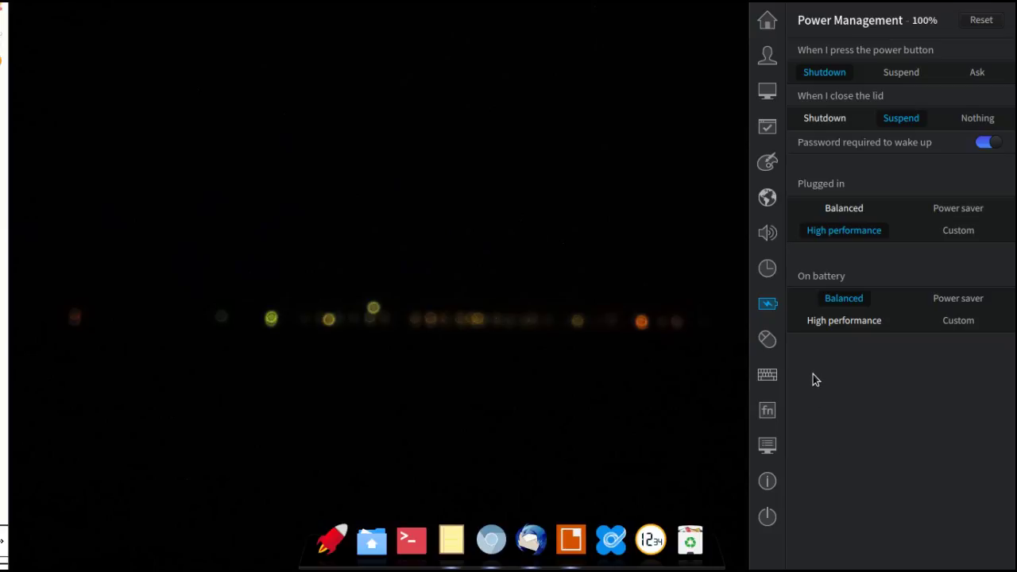
{"action": "left_click", "coordinate": [766, 341]}
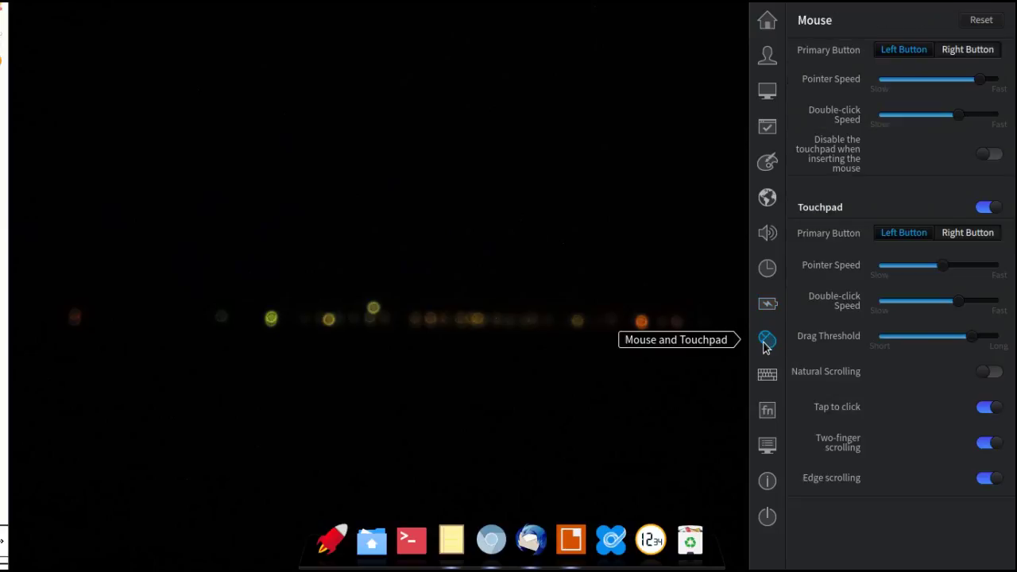
{"action": "left_click", "coordinate": [766, 374]}
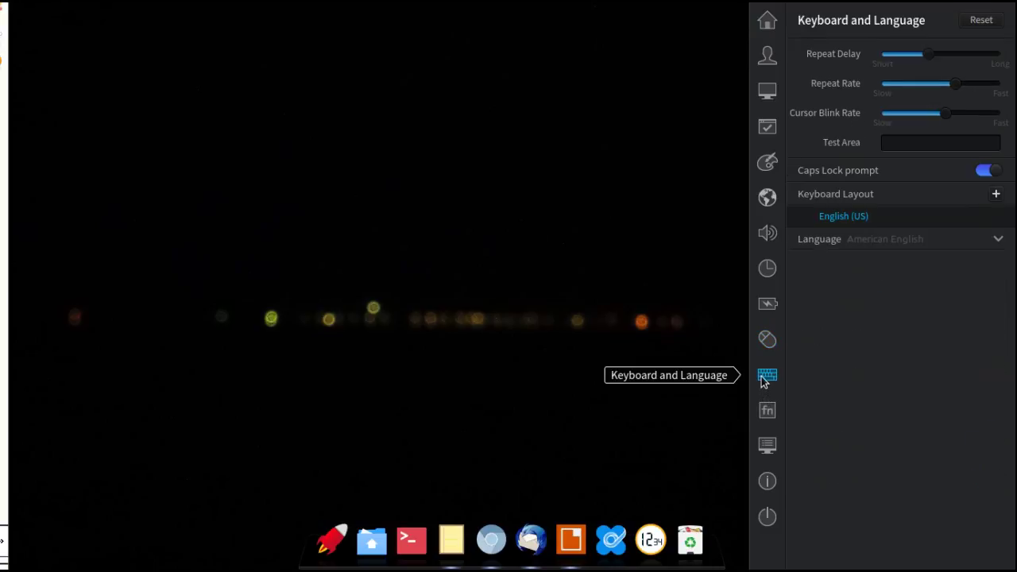
{"action": "left_click", "coordinate": [764, 445]}
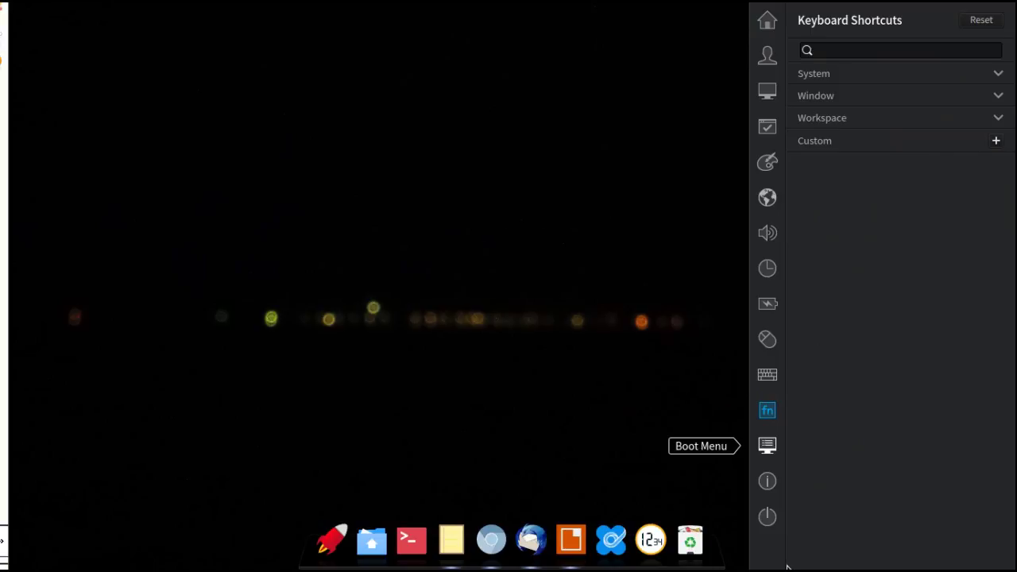
{"action": "left_click", "coordinate": [766, 444]}
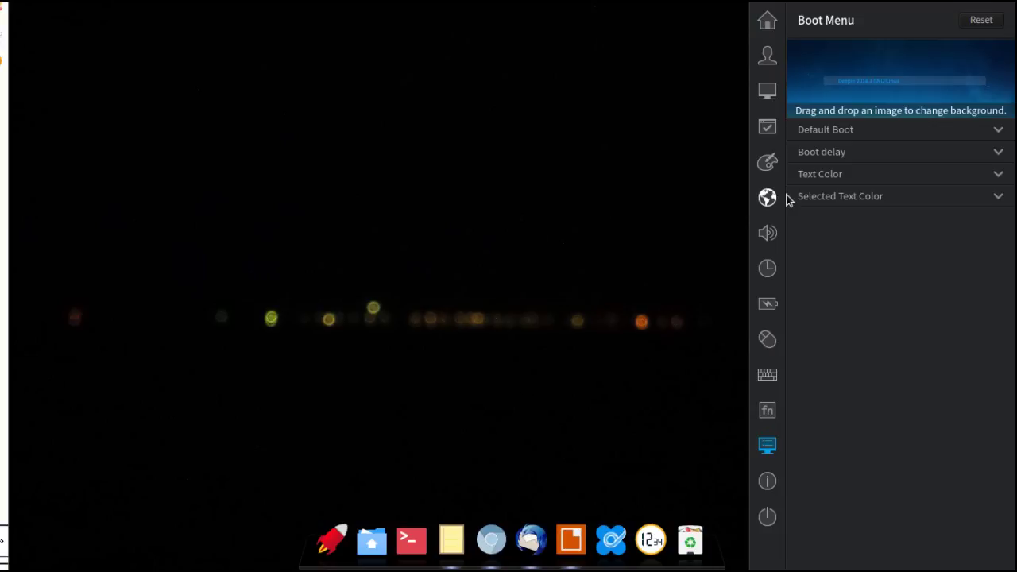
Expand and collapse the Default Boot, Boot delay and text colour sections, then view System Information
{"action": "left_click", "coordinate": [893, 131]}
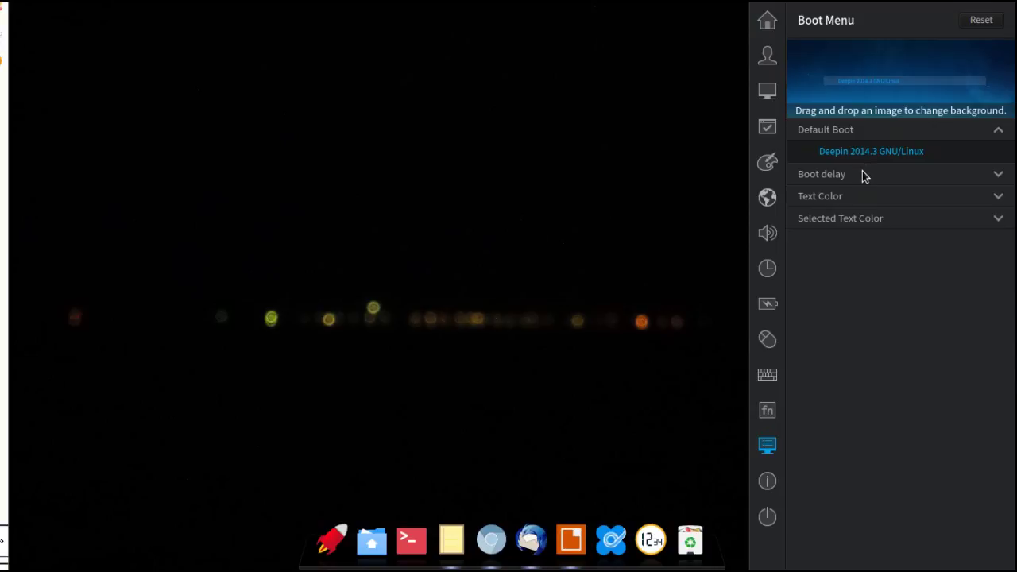
{"action": "left_click", "coordinate": [864, 178]}
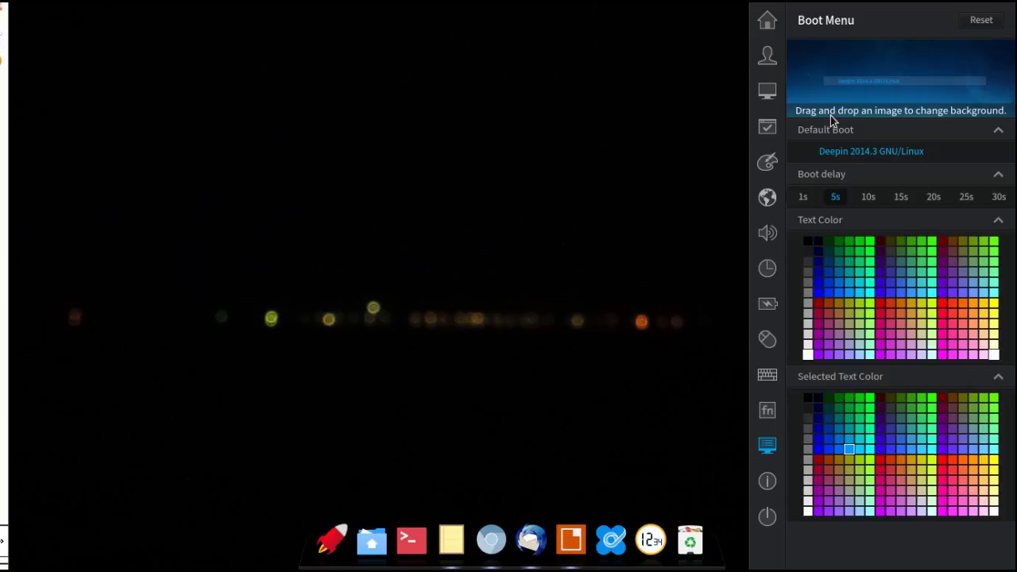
{"action": "left_click", "coordinate": [840, 199]}
{"action": "left_click", "coordinate": [840, 198]}
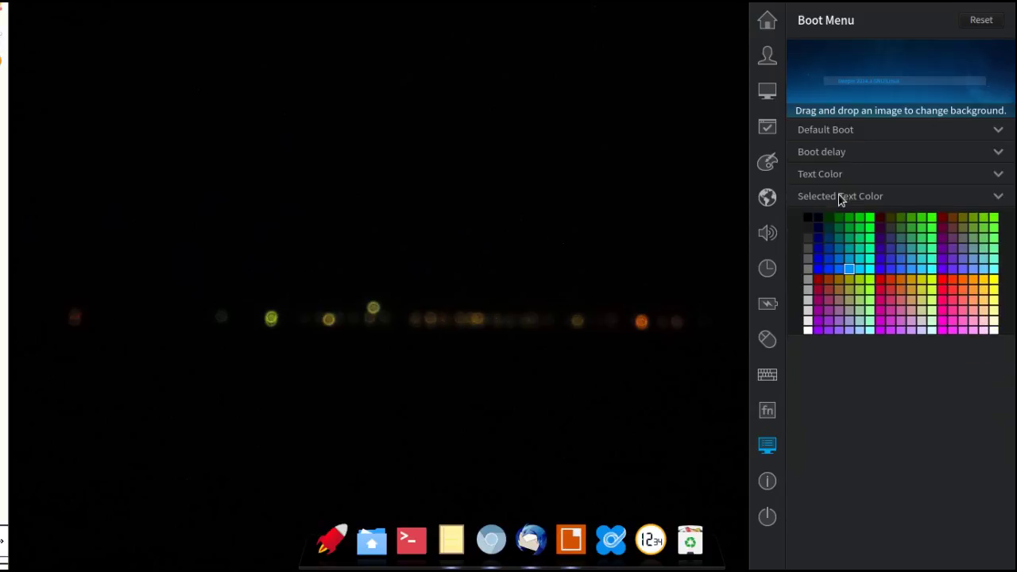
{"action": "left_click", "coordinate": [768, 486]}
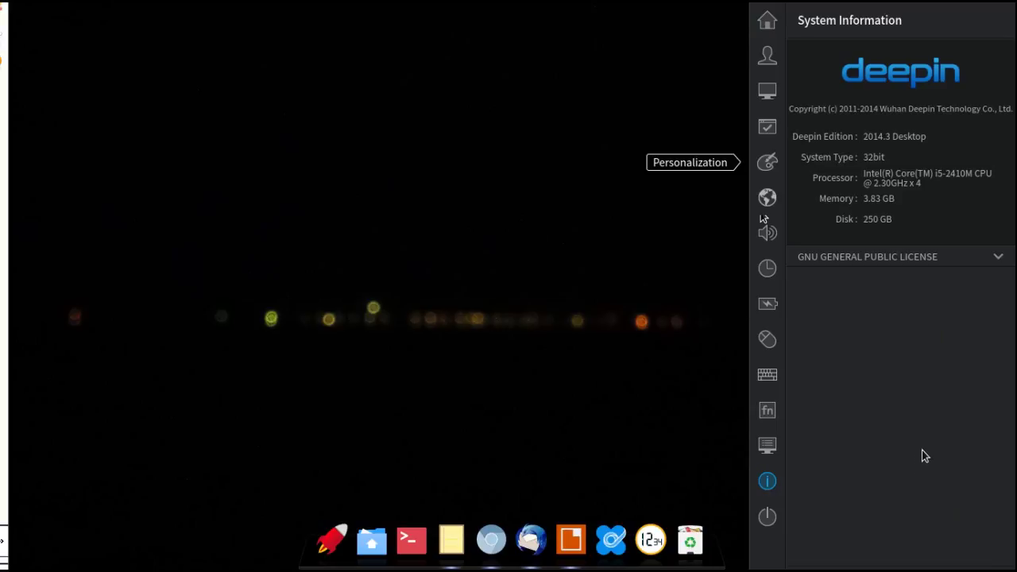
Dismiss the Control Center panel by clicking the desktop outside it
{"action": "left_click", "coordinate": [570, 194]}
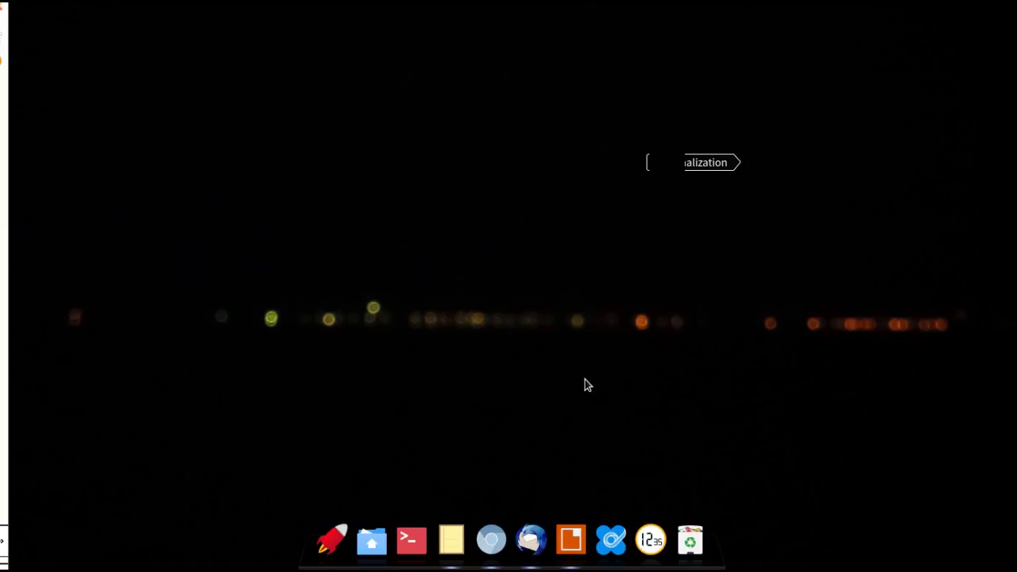
Bring the browser back and scroll down the English Dictionaries 2015.08.01 release page
{"action": "left_click", "coordinate": [492, 541]}
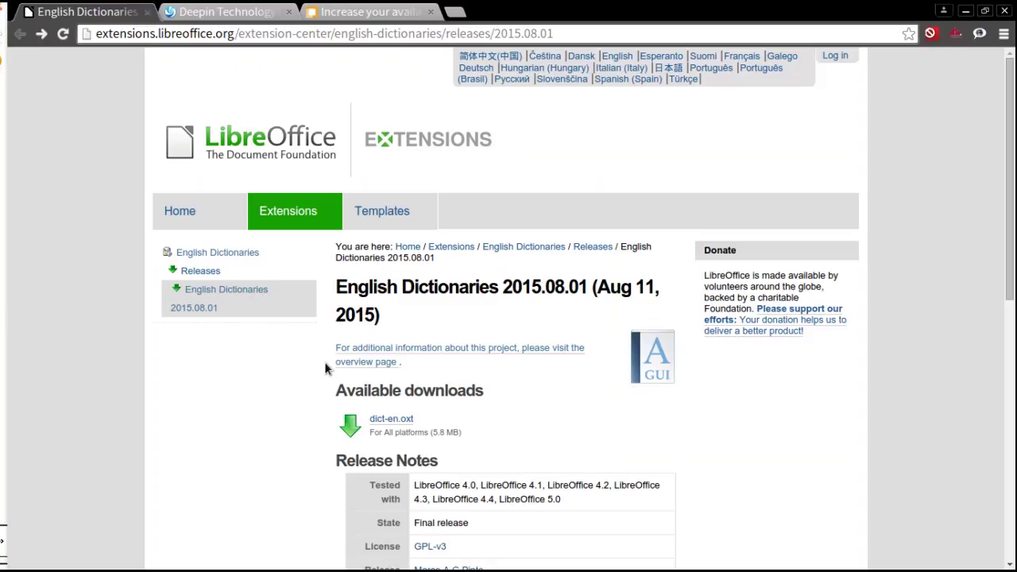
{"action": "scroll", "coordinate": [481, 414], "scroll_direction": "down", "scroll_amount": 2}
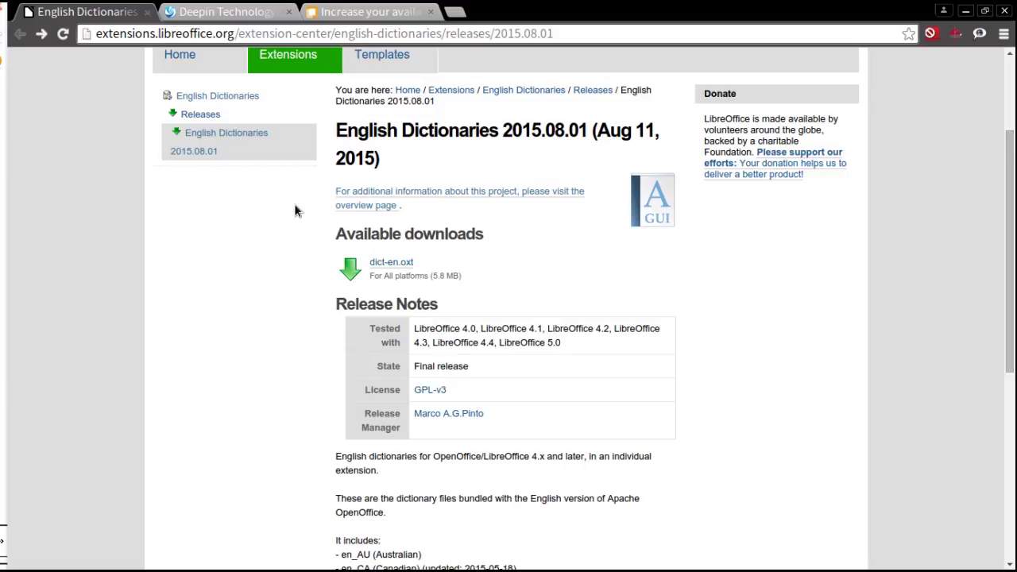
Close the English Dictionaries tab and scroll through the English Deepin Forum index
{"action": "key", "text": "ctrl+w"}
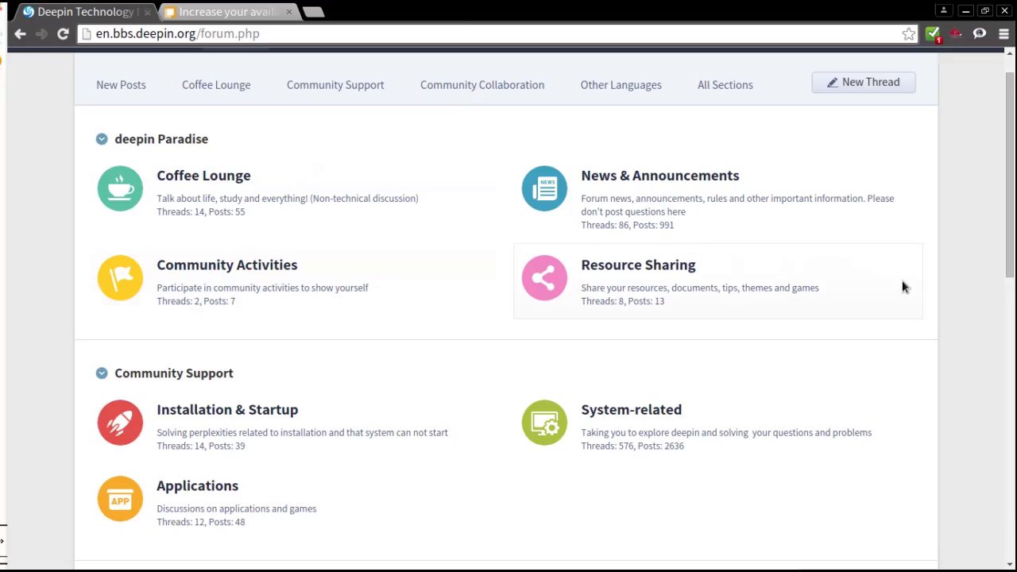
{"action": "scroll", "coordinate": [961, 302], "scroll_direction": "up", "scroll_amount": 1}
{"action": "scroll", "coordinate": [962, 309], "scroll_direction": "down", "scroll_amount": 1}
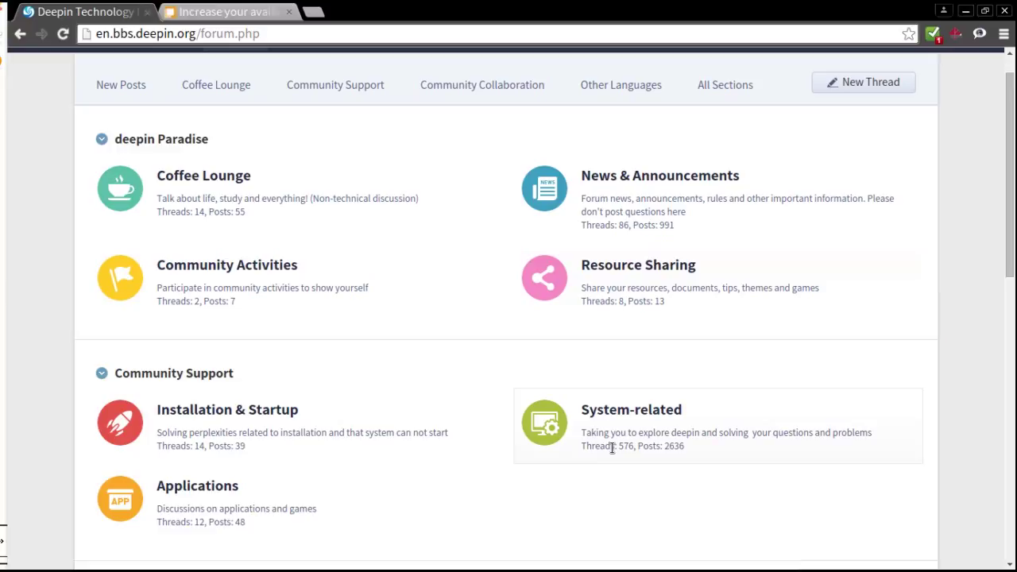
{"action": "scroll", "coordinate": [584, 445], "scroll_direction": "down", "scroll_amount": 2}
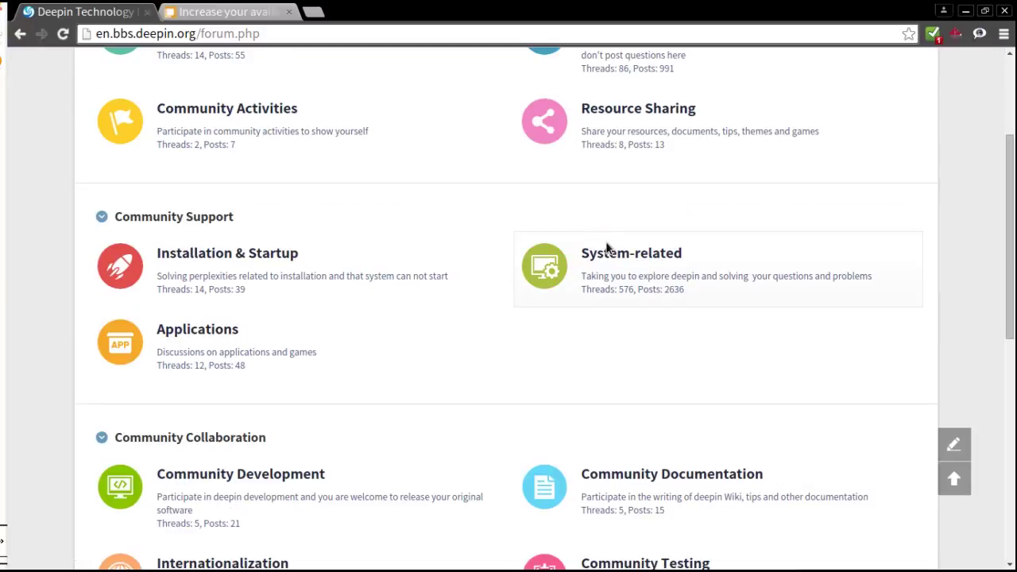
Open the System-related forum section, jump to its last thread page, then return to the index
{"action": "left_click", "coordinate": [608, 251]}
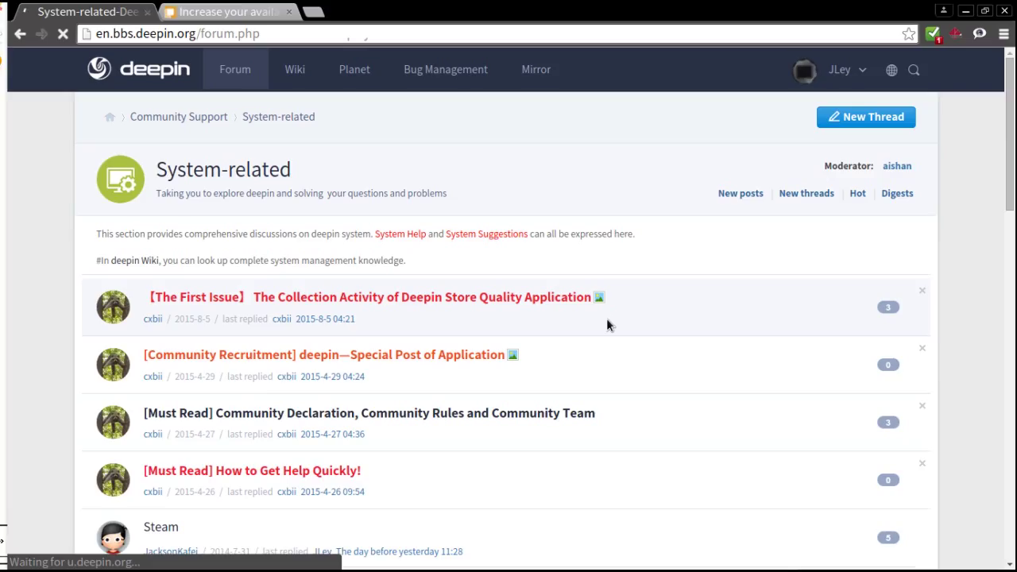
{"action": "scroll", "coordinate": [647, 305], "scroll_direction": "down", "scroll_amount": 15}
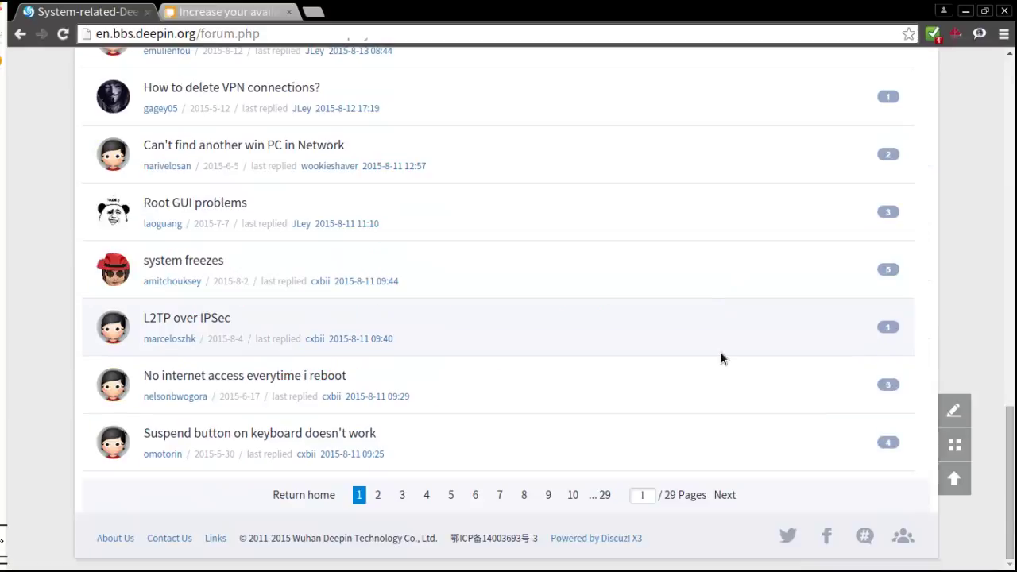
{"action": "left_click", "coordinate": [604, 495]}
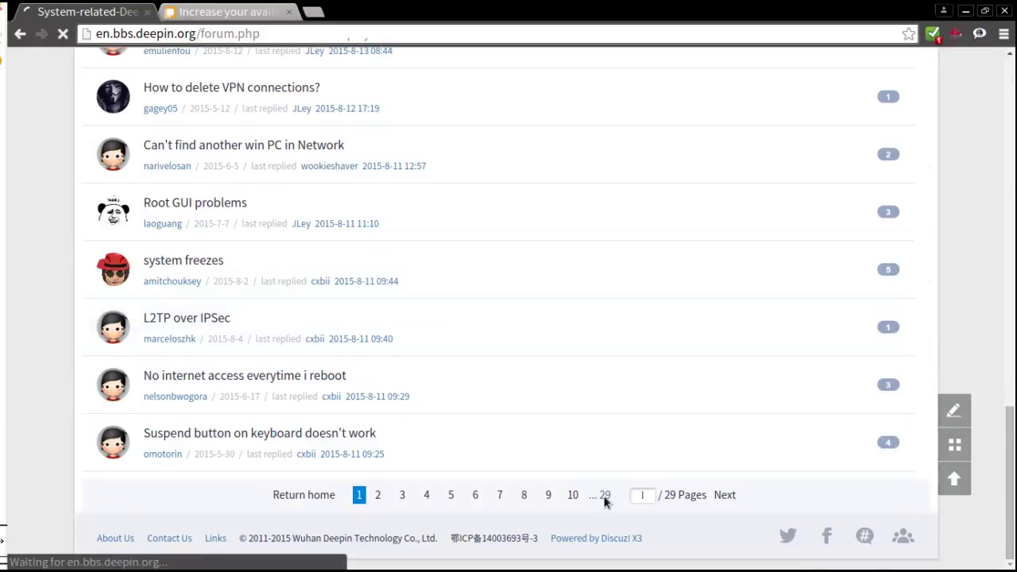
{"action": "left_click", "coordinate": [20, 34]}
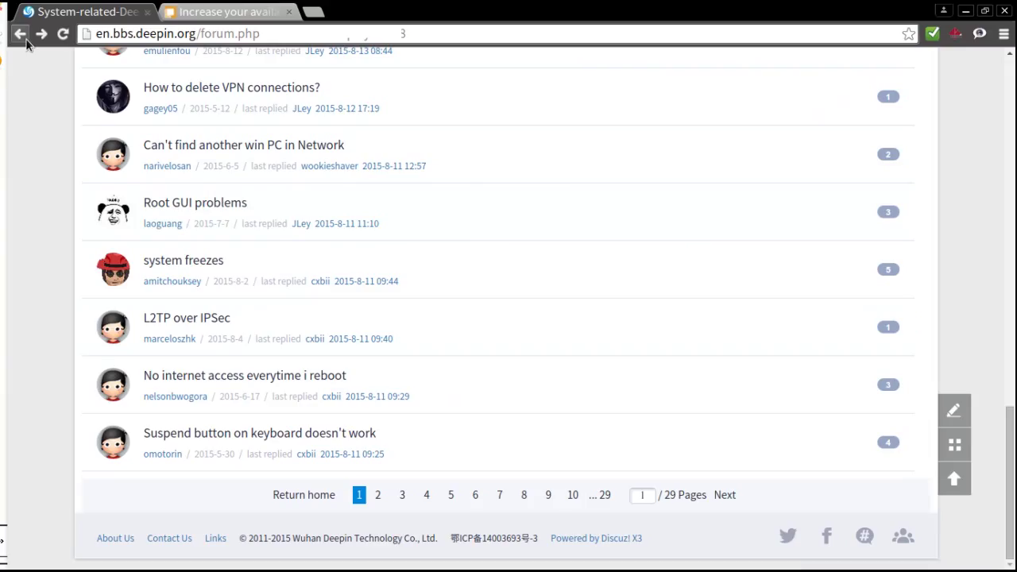
{"action": "left_click", "coordinate": [21, 35]}
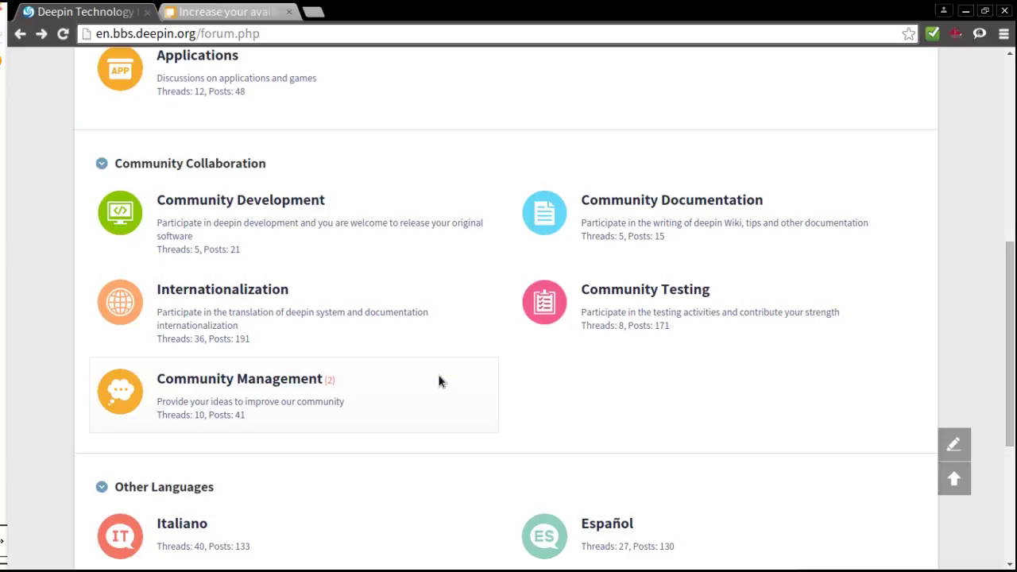
{"action": "scroll", "coordinate": [445, 366], "scroll_direction": "down", "scroll_amount": 4}
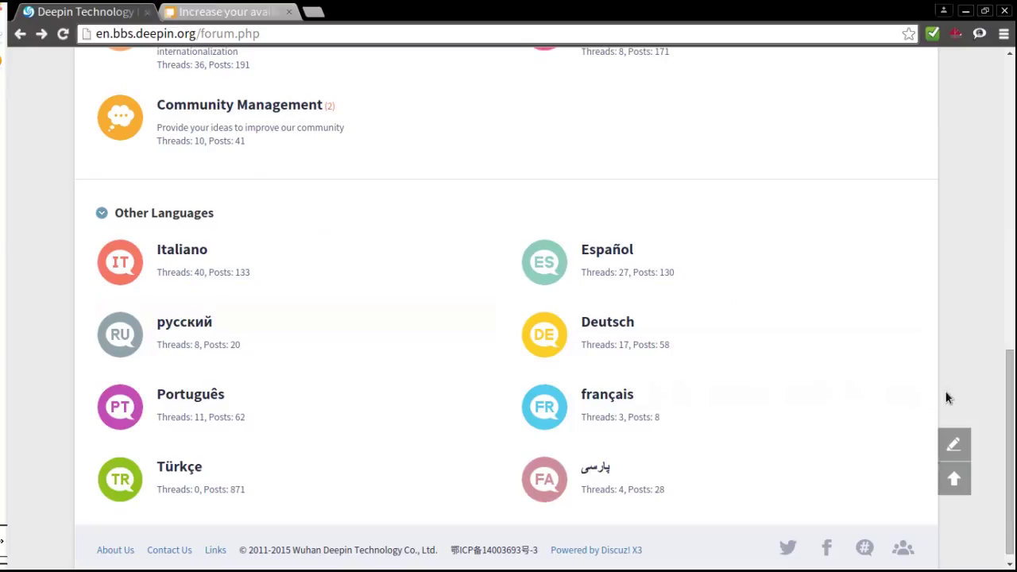
{"action": "scroll", "coordinate": [950, 398], "scroll_direction": "up", "scroll_amount": 12}
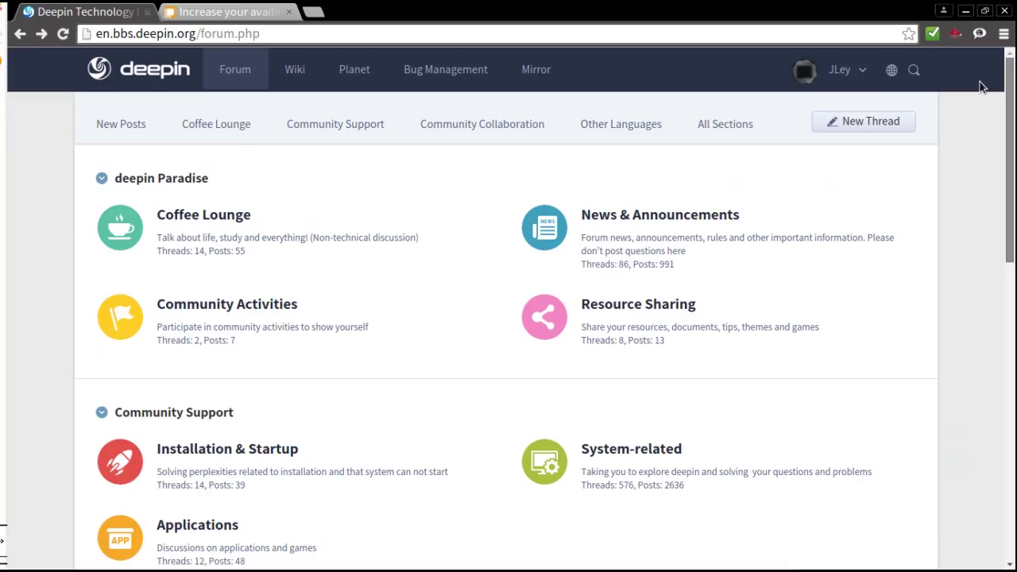
Switch the forum to Chinese and scroll its sections down to the footer and back
{"action": "mouse_move", "coordinate": [891, 70]}
{"action": "left_click", "coordinate": [897, 125]}
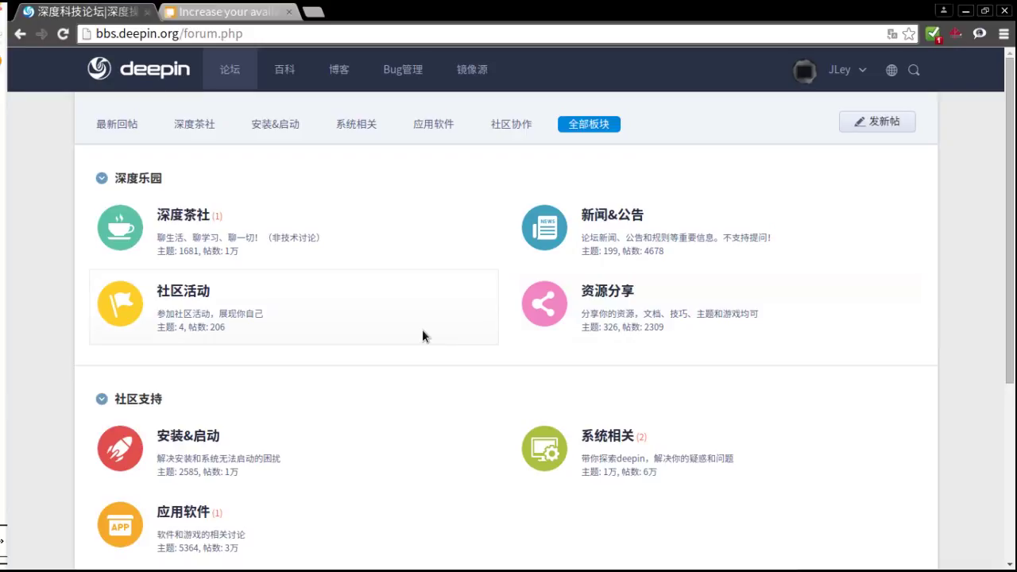
{"action": "scroll", "coordinate": [276, 330], "scroll_direction": "down", "scroll_amount": 3}
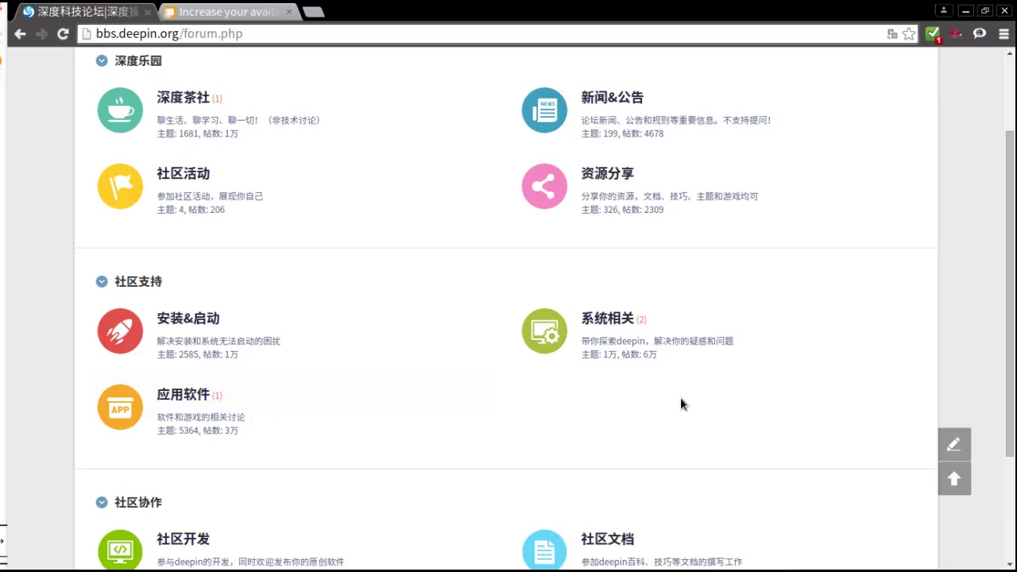
{"action": "scroll", "coordinate": [677, 397], "scroll_direction": "down", "scroll_amount": 3}
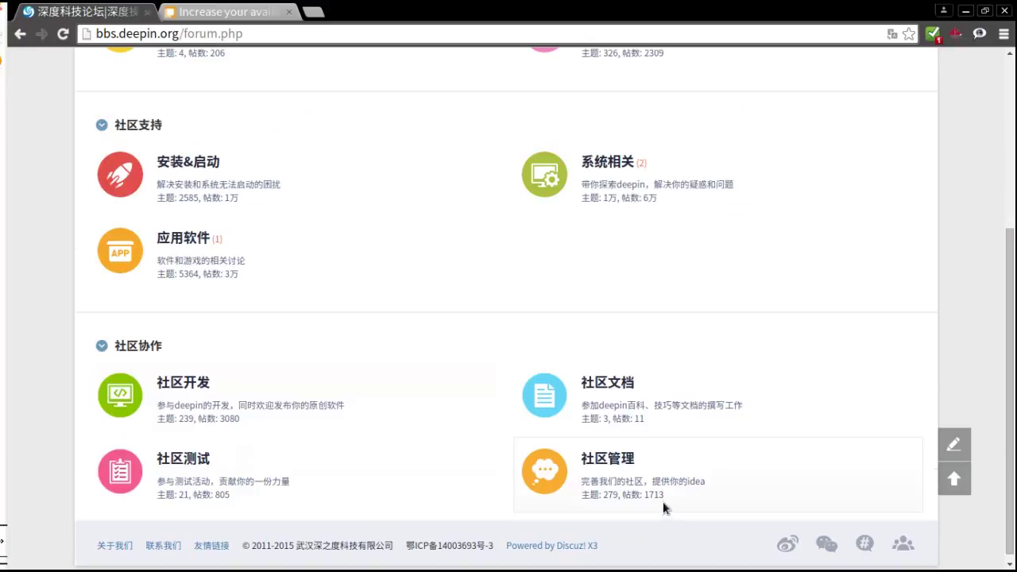
{"action": "scroll", "coordinate": [662, 501], "scroll_direction": "up", "scroll_amount": 5}
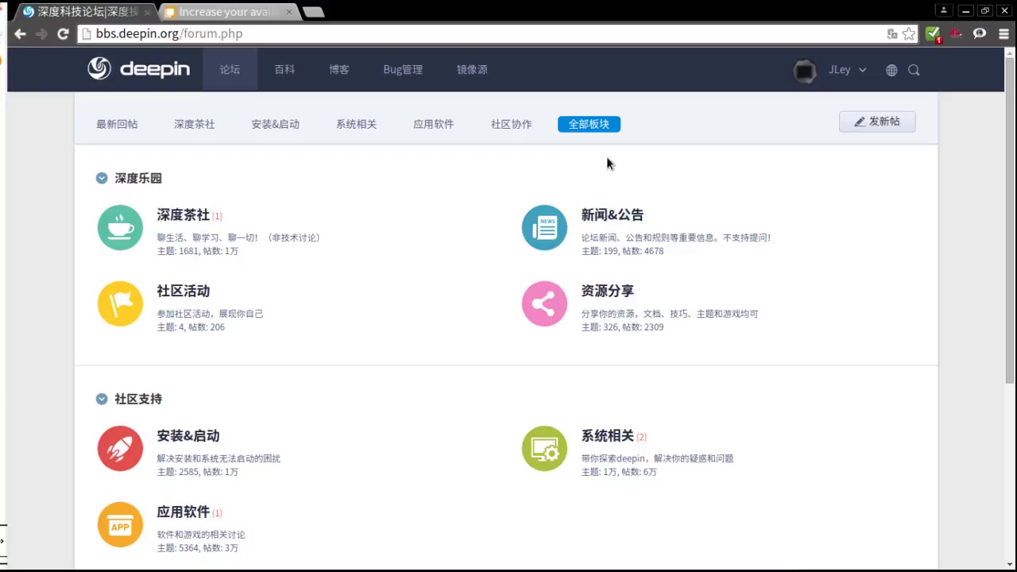
Open the deepin.org home page in English, browse to the footer and back, then bring up the launcher
{"action": "left_click", "coordinate": [157, 82]}
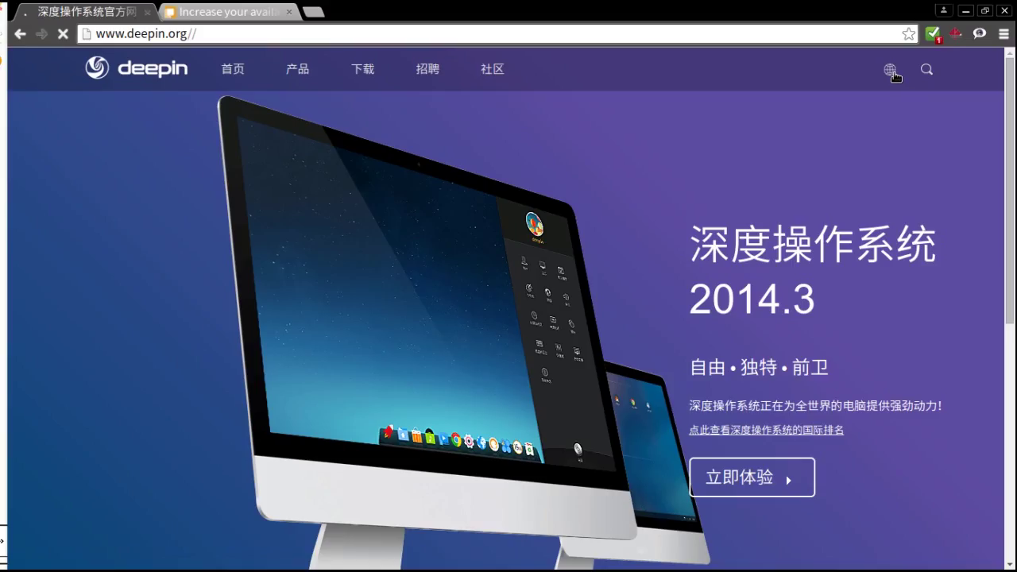
{"action": "mouse_move", "coordinate": [892, 74]}
{"action": "left_click", "coordinate": [880, 105]}
{"action": "mouse_move", "coordinate": [316, 80]}
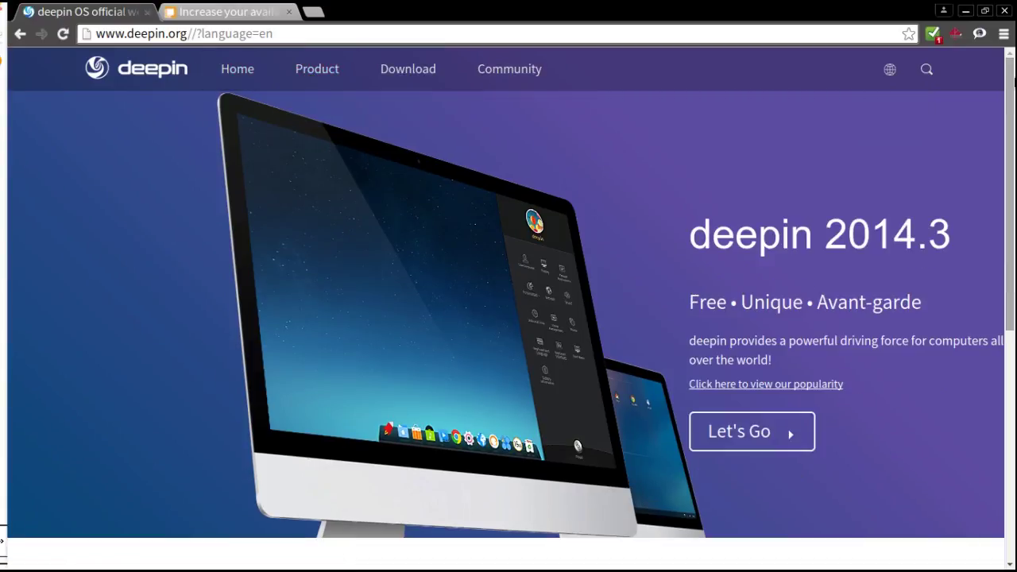
{"action": "scroll", "coordinate": [1014, 159], "scroll_direction": "down", "scroll_amount": 5}
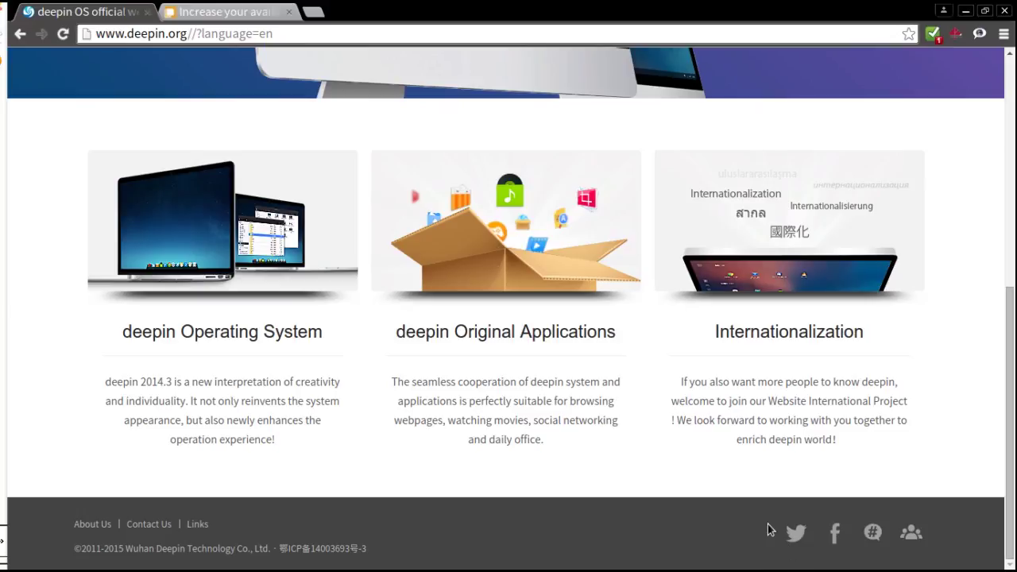
{"action": "key", "text": "Home"}
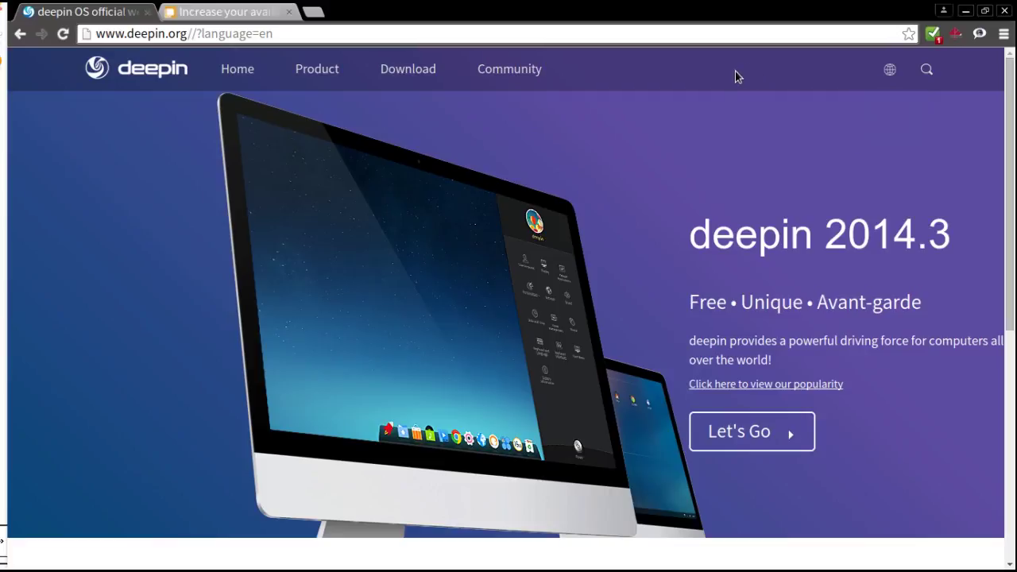
{"action": "key", "text": "super"}
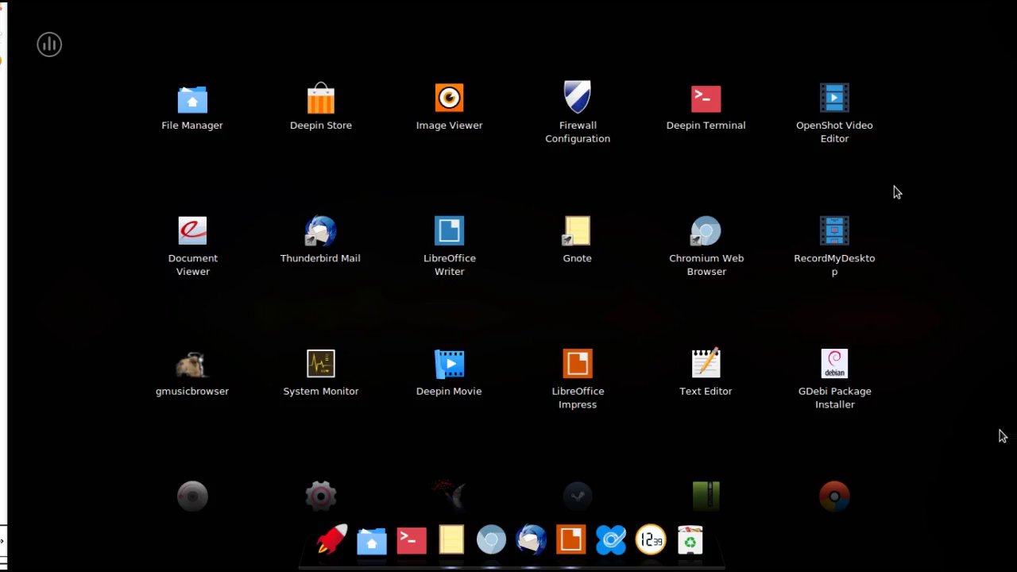
Launch Deepin Store, search for Deepin Game, and open its details page
{"action": "key", "text": "super"}
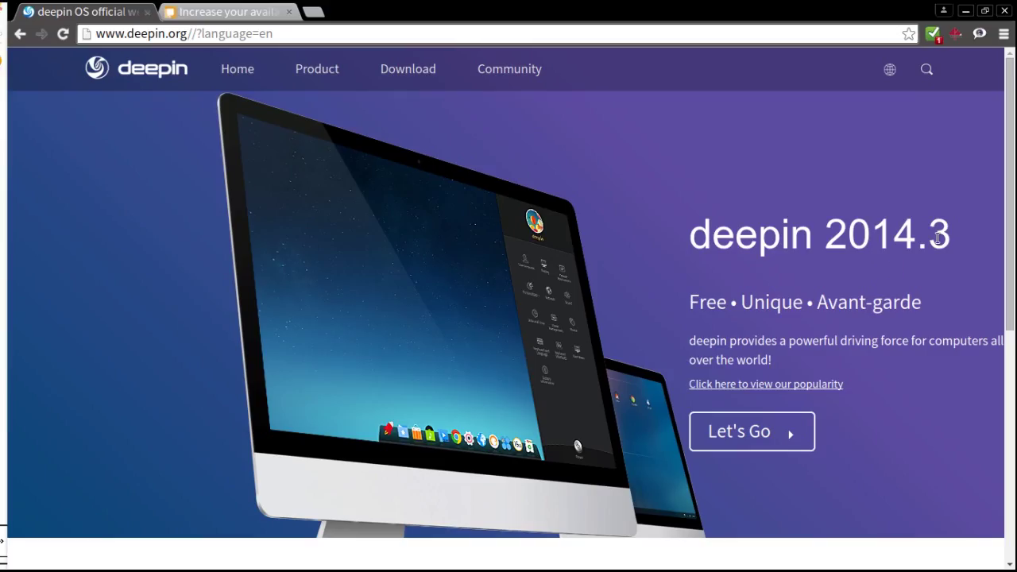
{"action": "mouse_move", "coordinate": [1013, 6]}
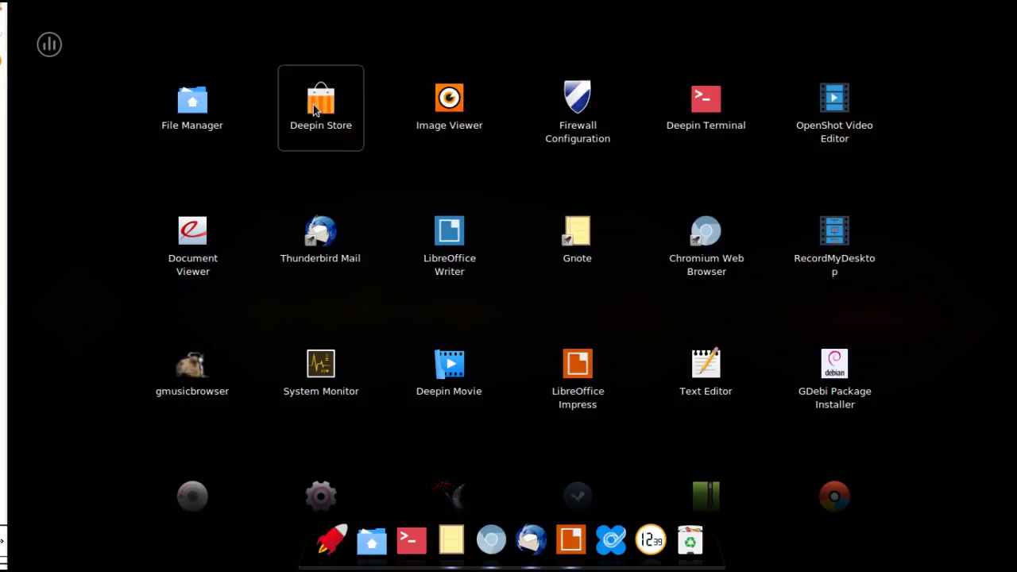
{"action": "left_click", "coordinate": [314, 190]}
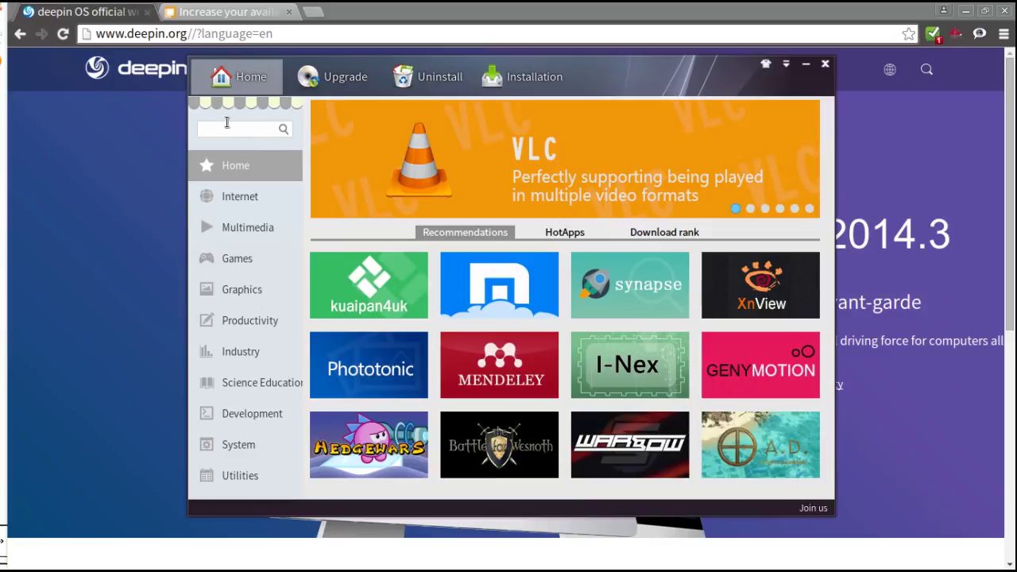
{"action": "left_click", "coordinate": [227, 127]}
{"action": "type", "text": "deepin"}
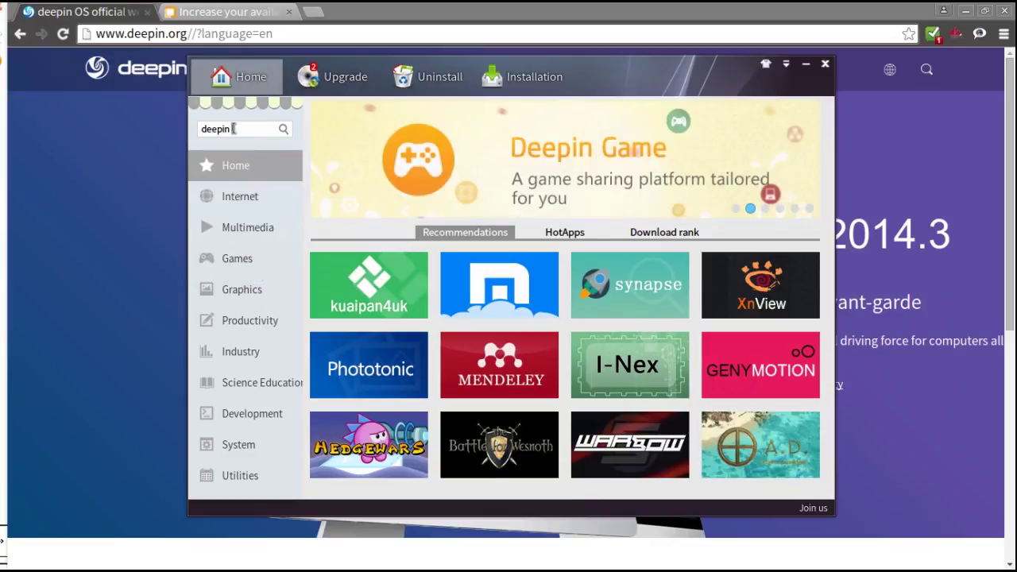
{"action": "type", "text": " ra"}
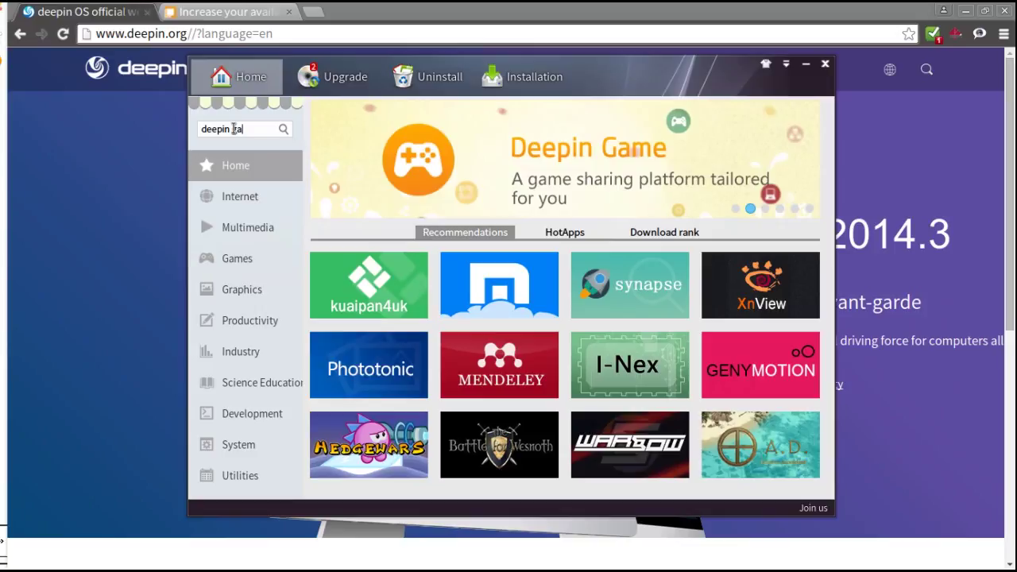
{"action": "left_click", "coordinate": [438, 187]}
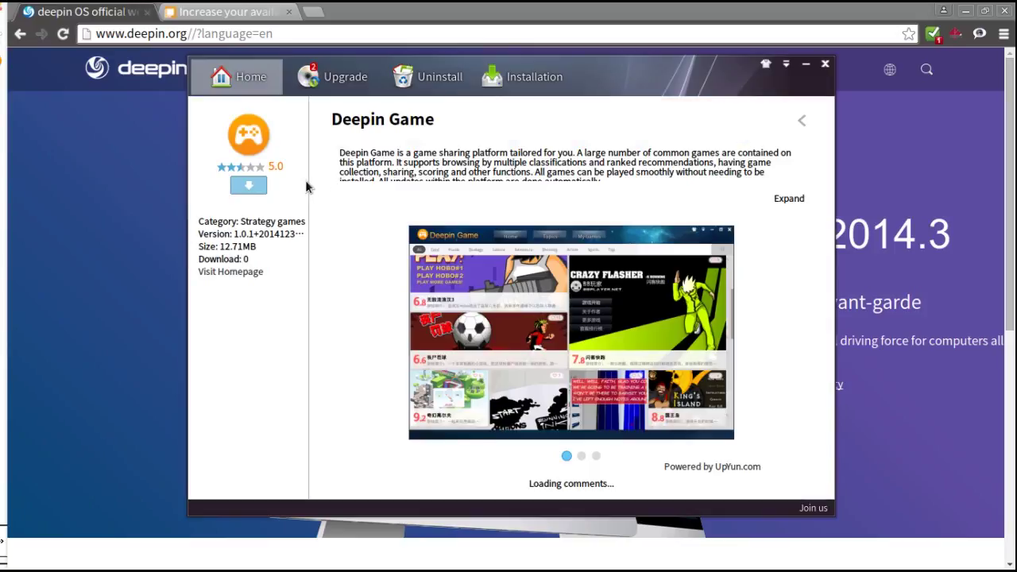
Install Deepin Game, upgrade all listed packages, then launch the installed game from Deepin Store
{"action": "left_click", "coordinate": [248, 185]}
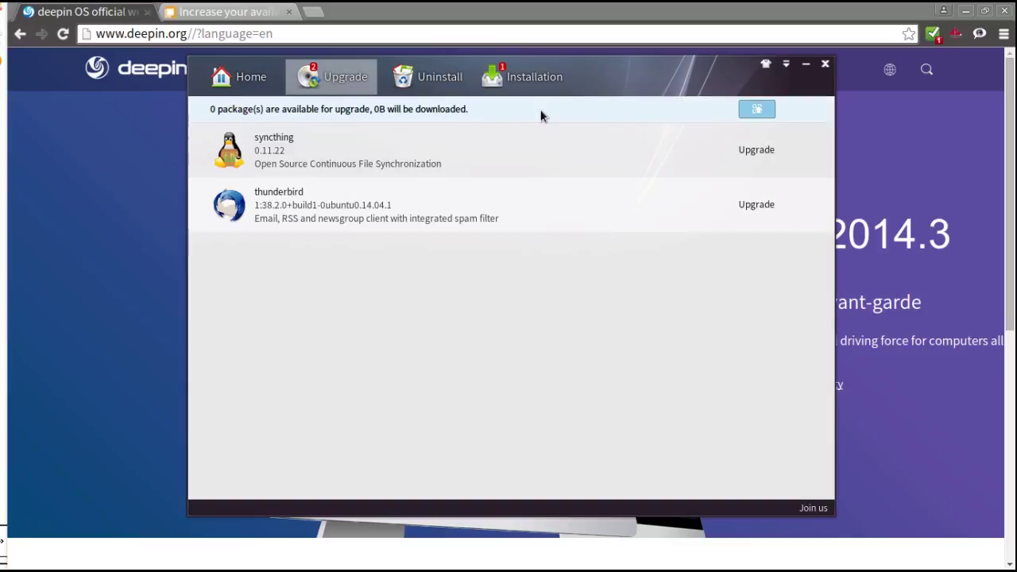
{"action": "left_click", "coordinate": [756, 109]}
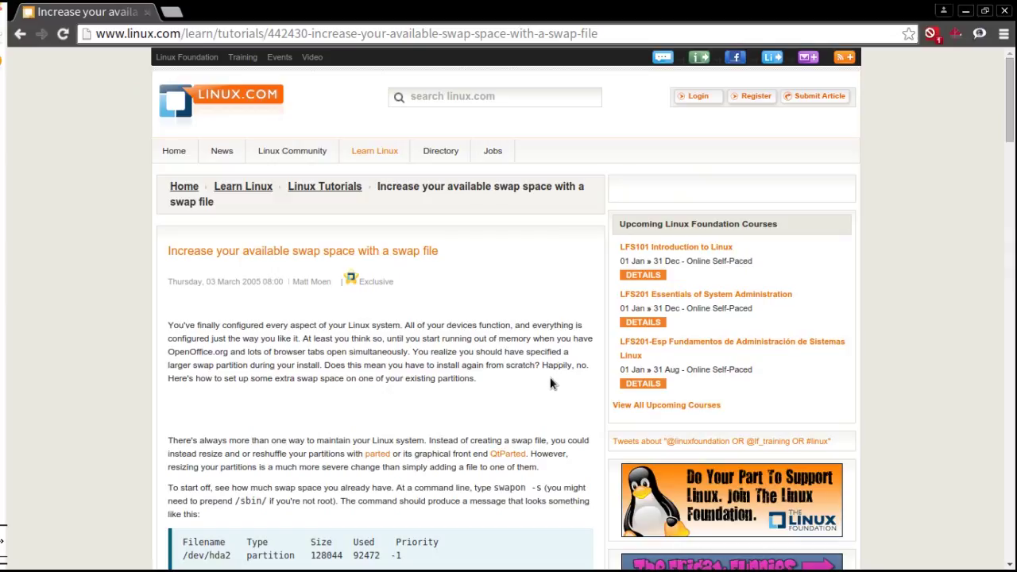
{"action": "left_click", "coordinate": [556, 548]}
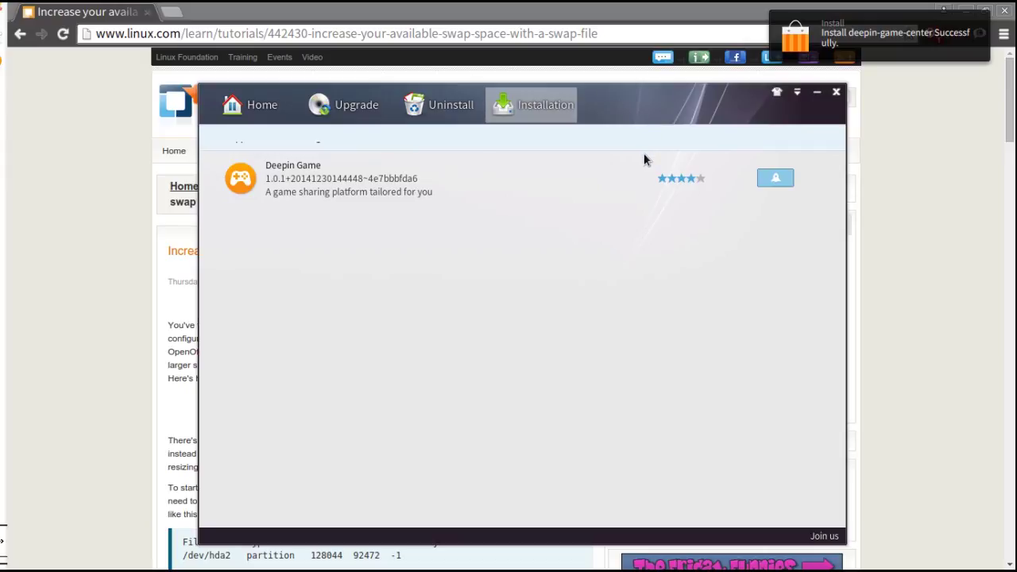
{"action": "left_click", "coordinate": [775, 178]}
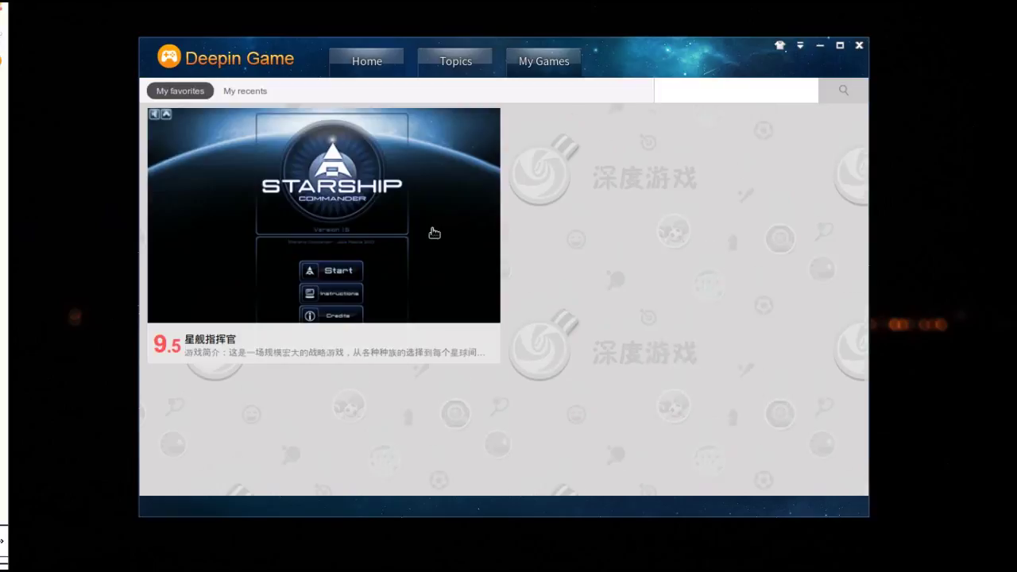
Browse Deepin Game's Home categories, then view My Games with Starship Commander favourited
{"action": "left_click", "coordinate": [346, 65]}
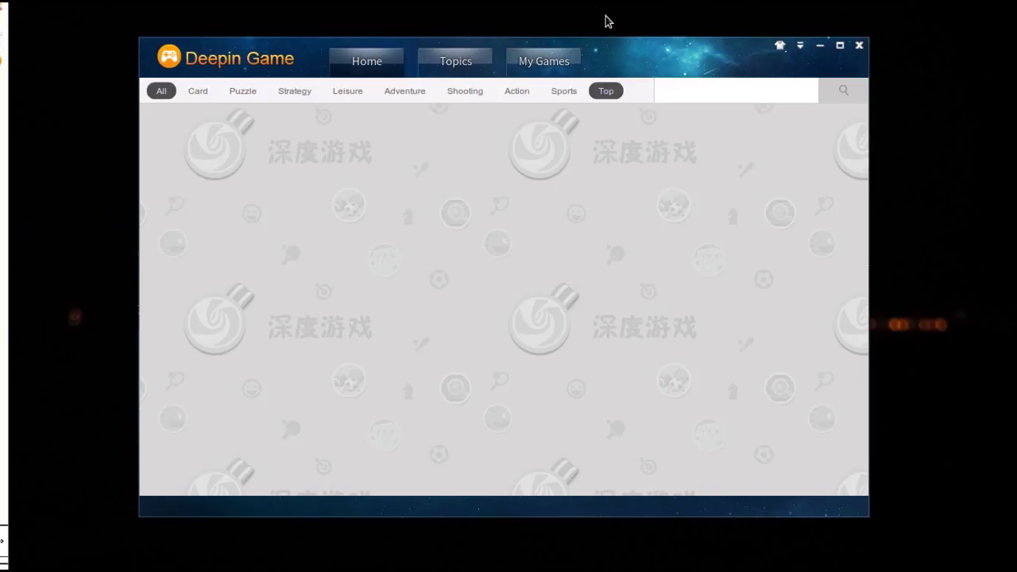
{"action": "left_click", "coordinate": [575, 56]}
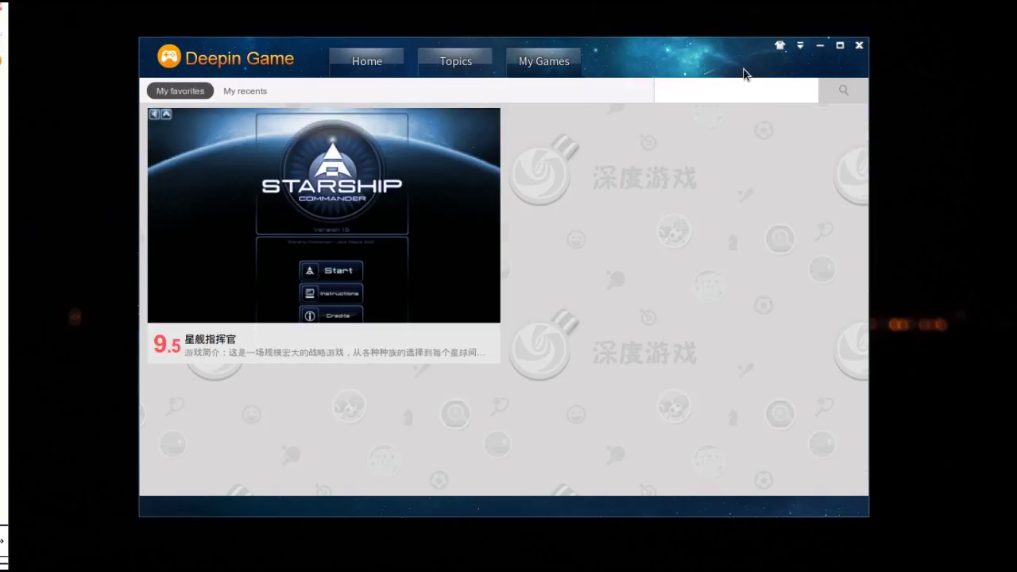